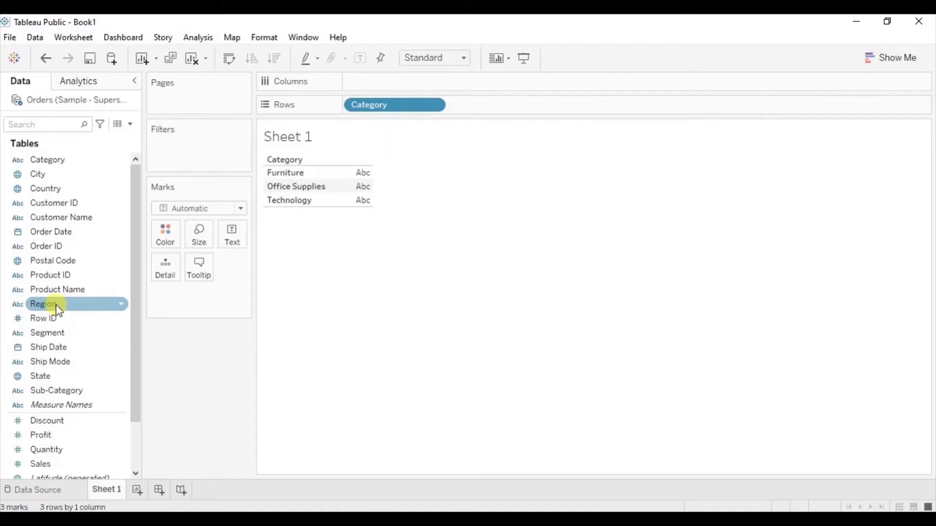
Add Region to the rows after Category and place Sales on the columns to build a bar chart
left_click_drag(58, 310, 480, 107)
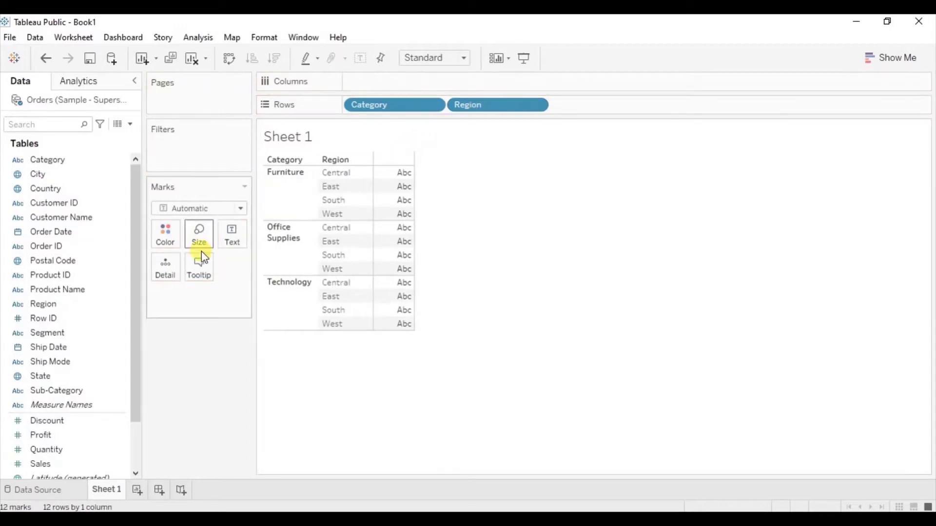
left_click_drag(62, 466, 383, 81)
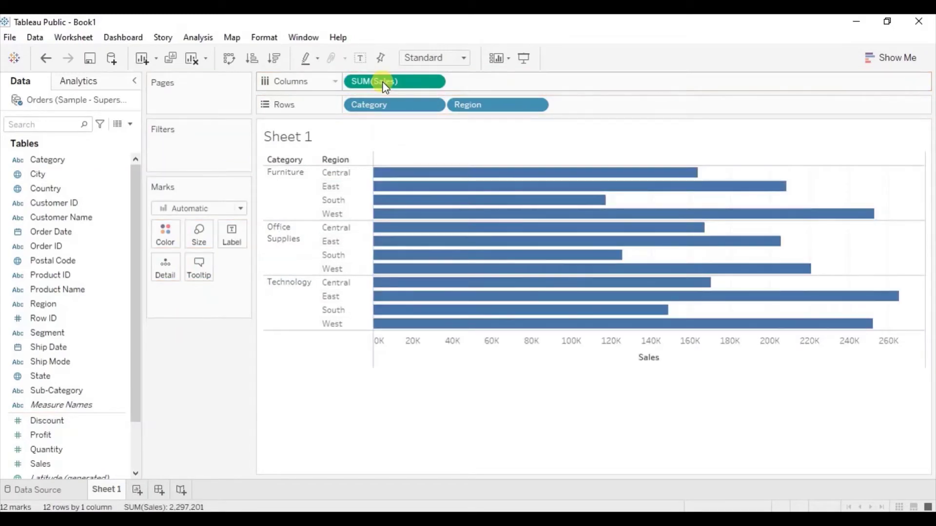
Fit the bar chart to the entire view and turn on the mark labels
left_click(464, 58)
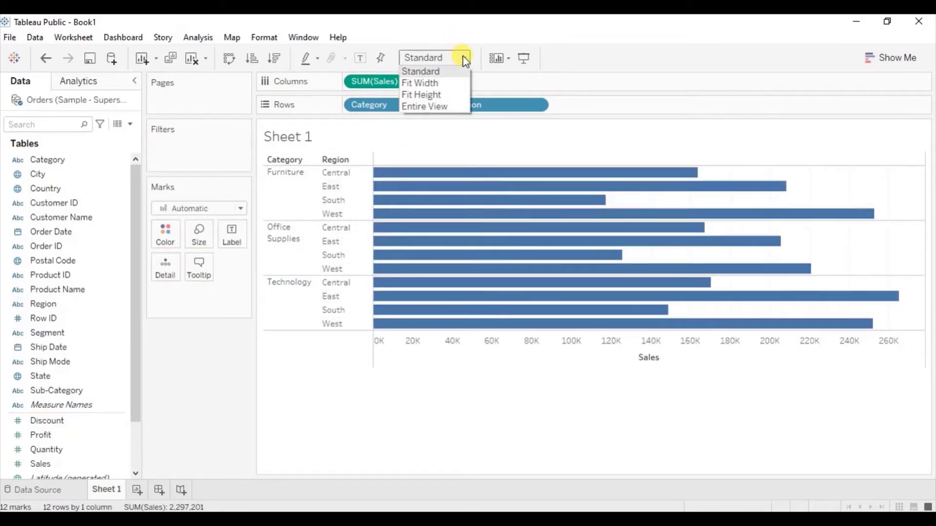
left_click(443, 104)
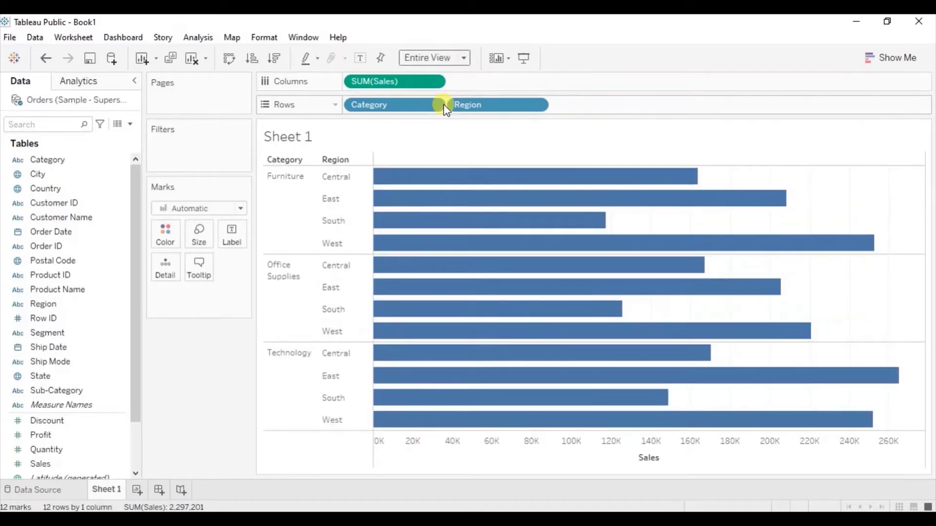
left_click(359, 59)
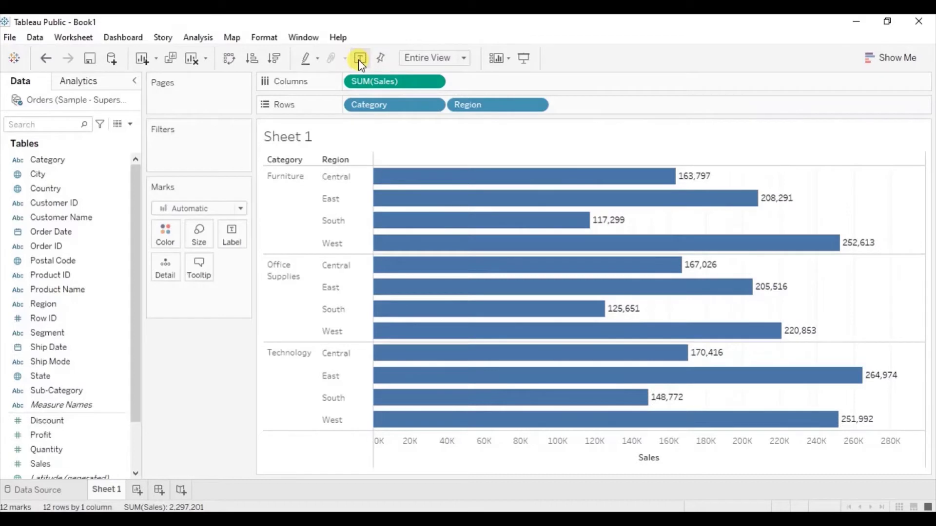
Sort the regions within each category by Sales in descending order
left_click(272, 60)
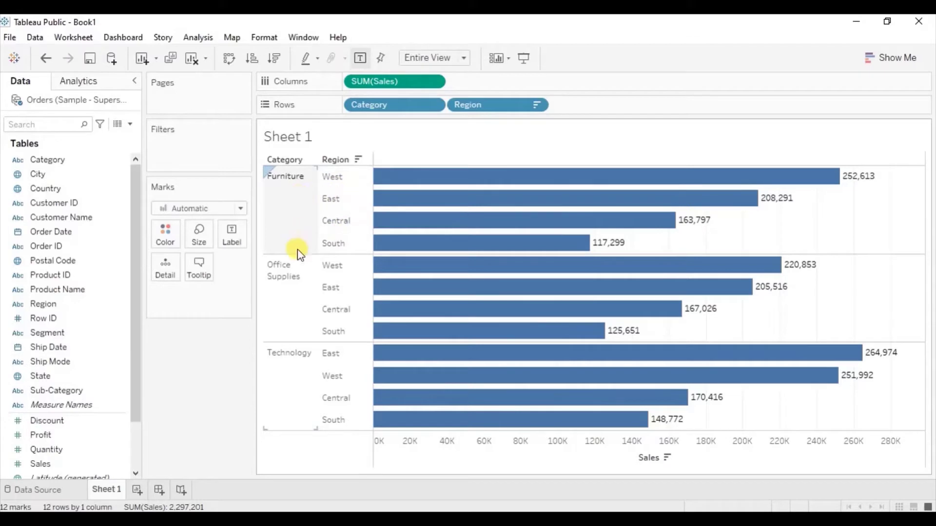
mouse_move(432, 218)
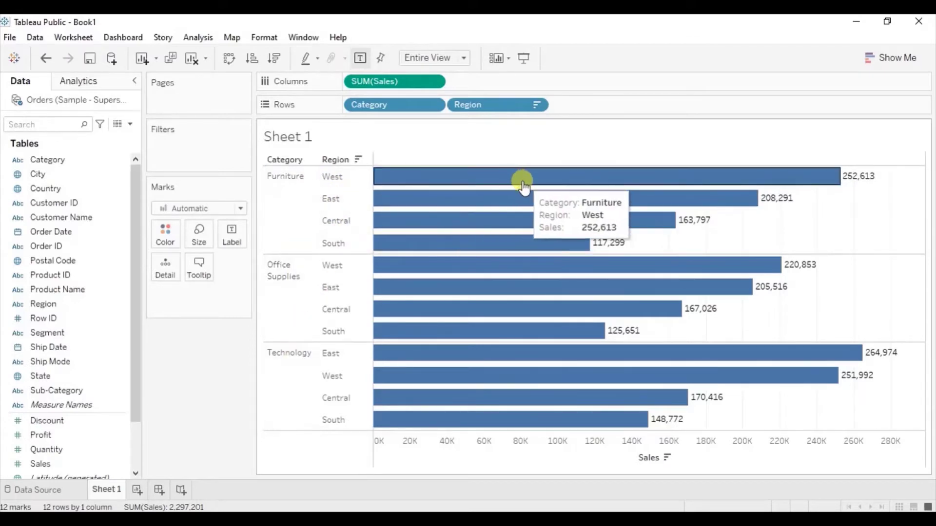
mouse_move(516, 246)
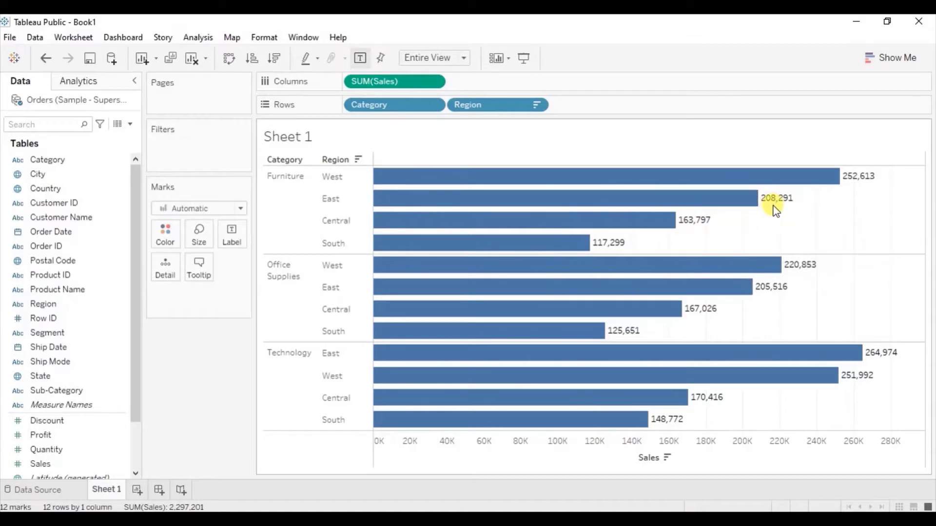
mouse_move(778, 208)
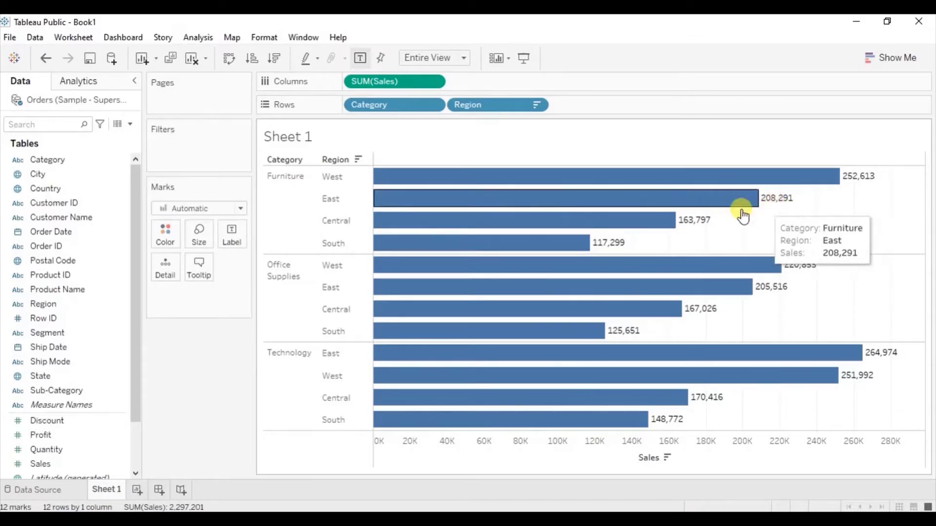
Format the default pane numbers of SUM(Sales) as Currency (Custom) with 0 decimal places
right_click(366, 83)
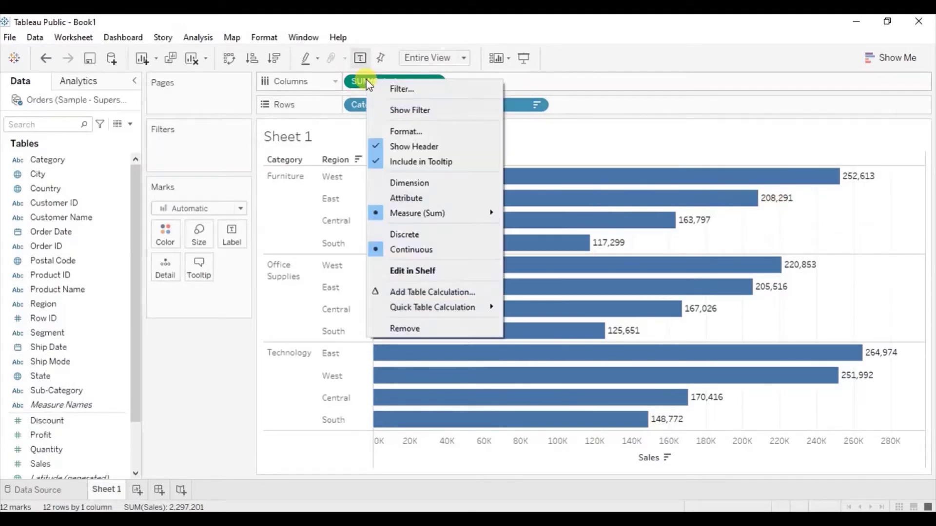
left_click(396, 131)
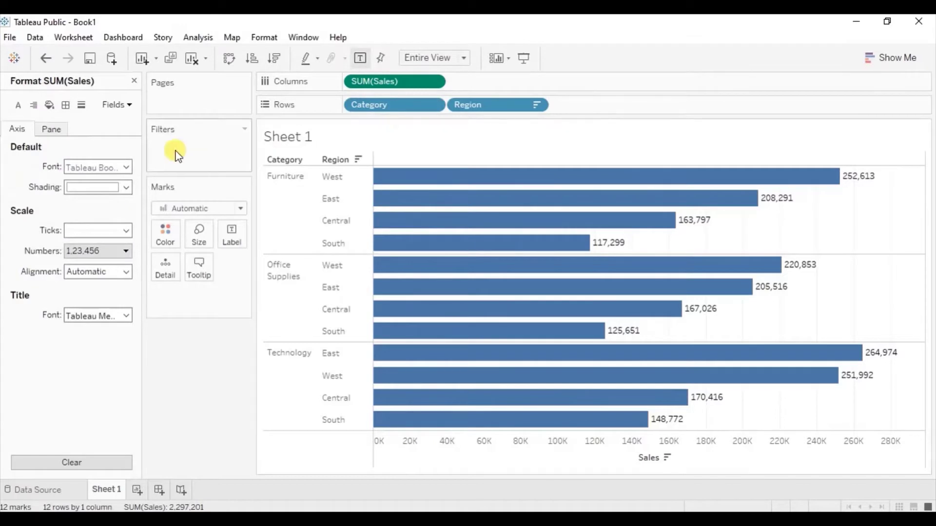
left_click(52, 130)
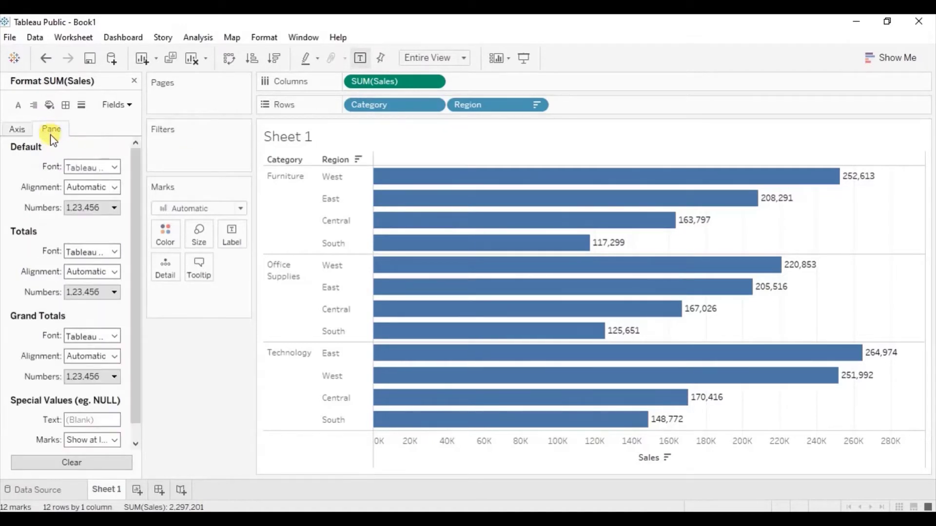
left_click(83, 208)
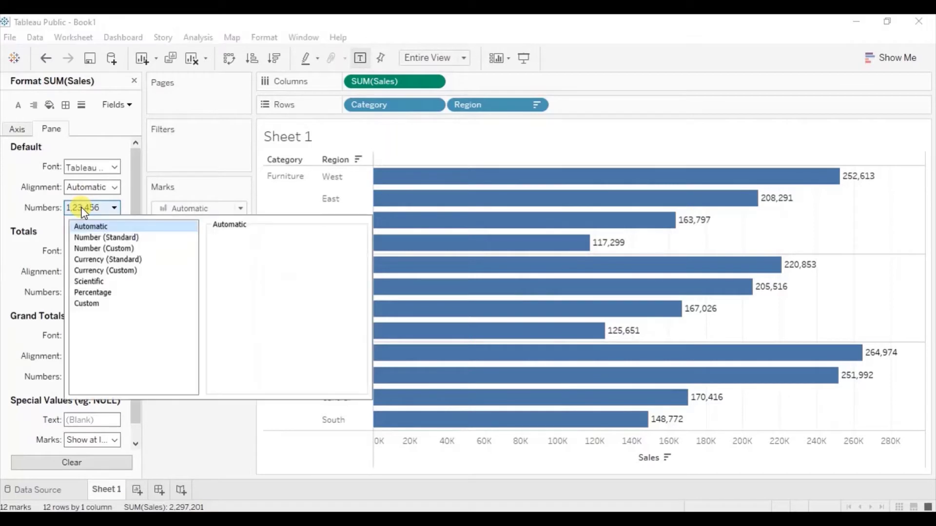
left_click(97, 269)
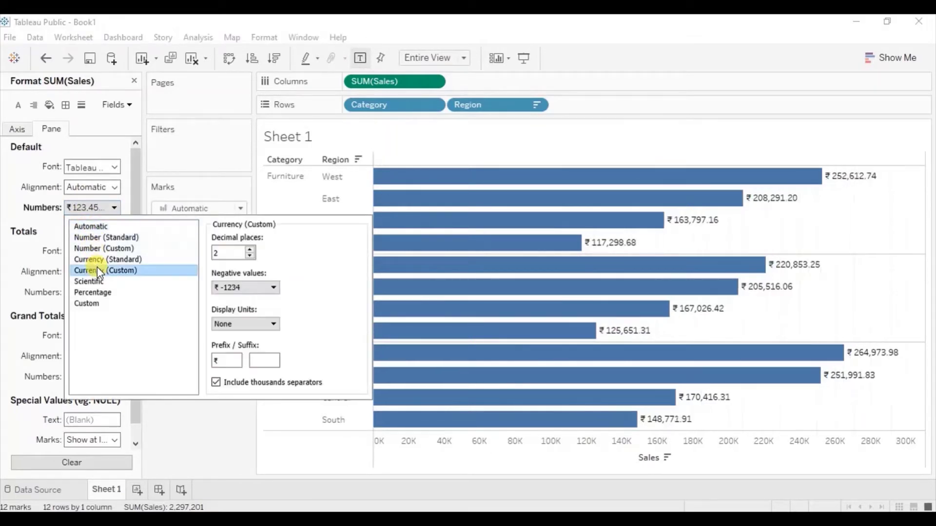
left_click(249, 257)
left_click(249, 257)
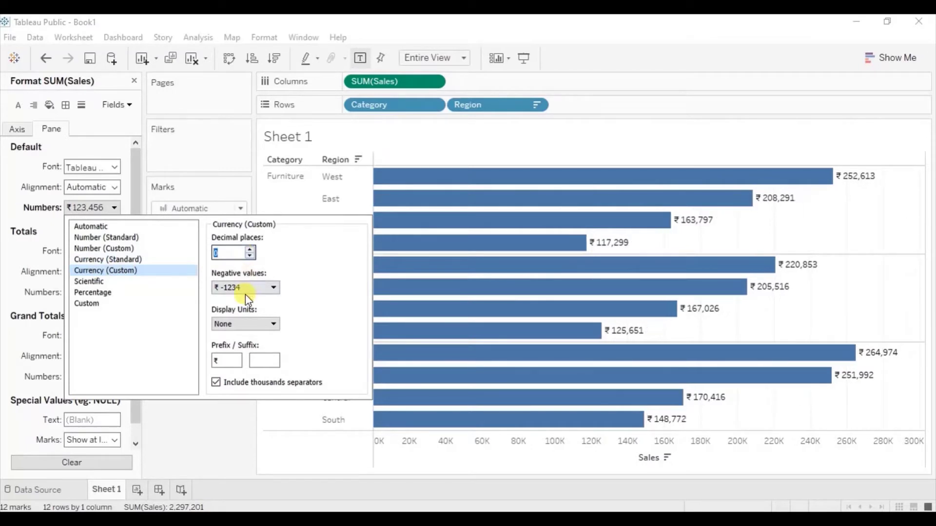
Set the currency prefix to $ and the display units to Thousands (K), and close the formatting
double_click(222, 361)
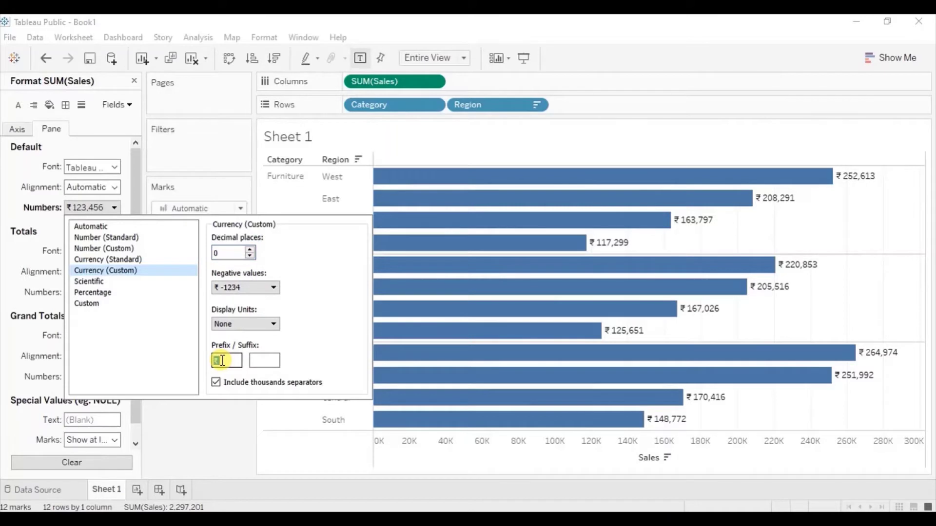
type("$")
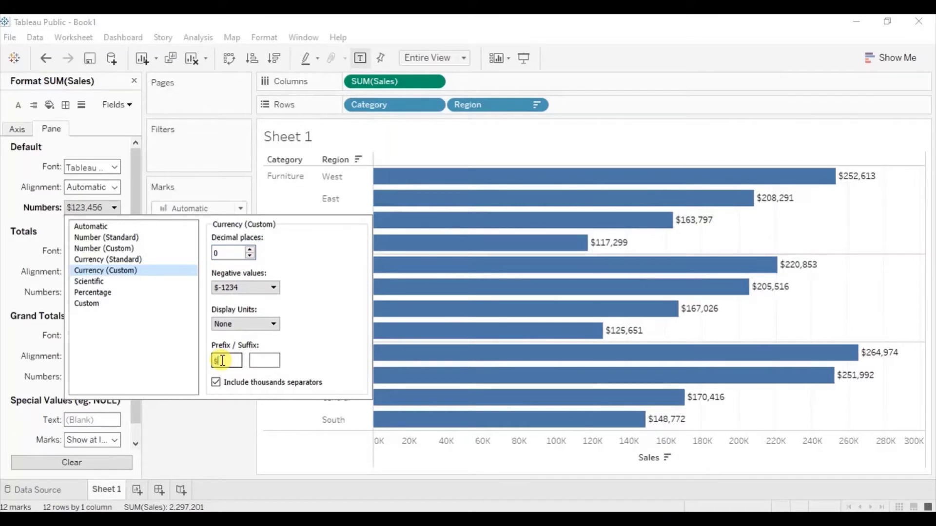
left_click(232, 328)
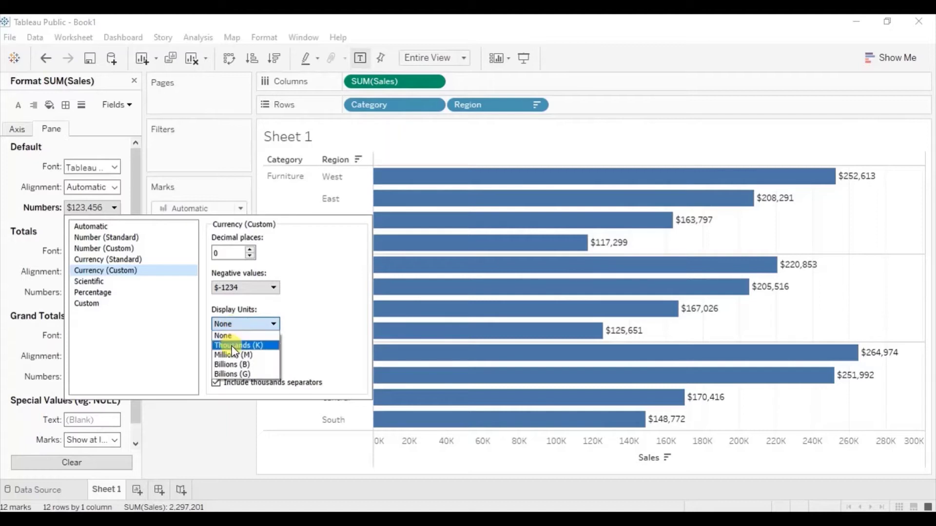
left_click(232, 346)
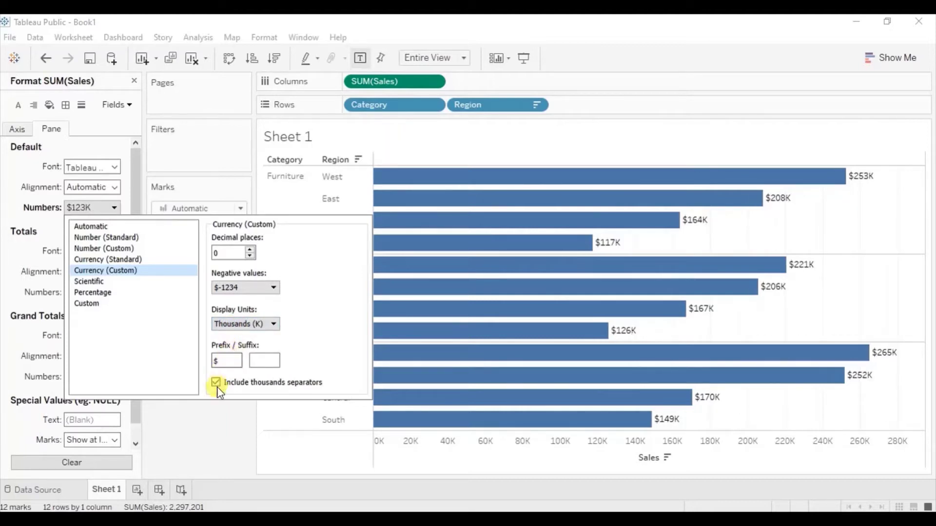
left_click(207, 424)
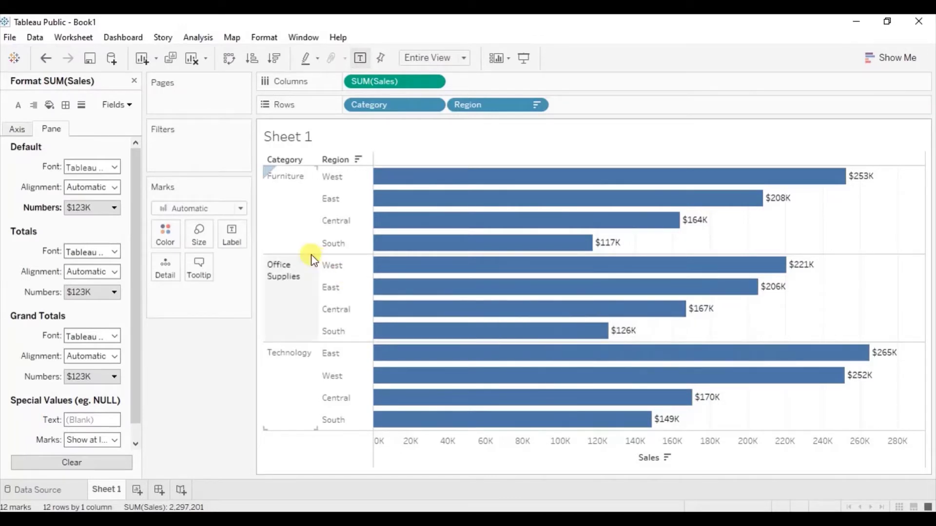
left_click(134, 81)
Create a calculated field named Min/Max
left_click(131, 125)
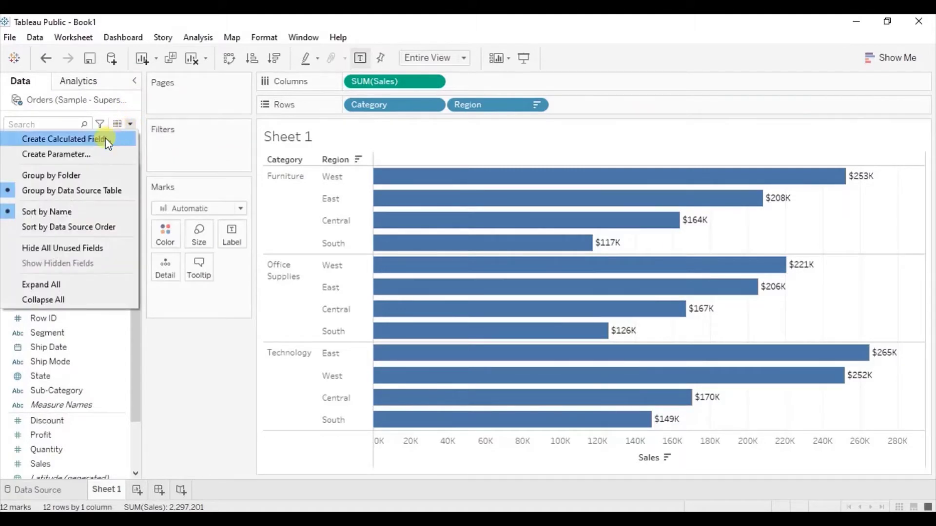
left_click(86, 140)
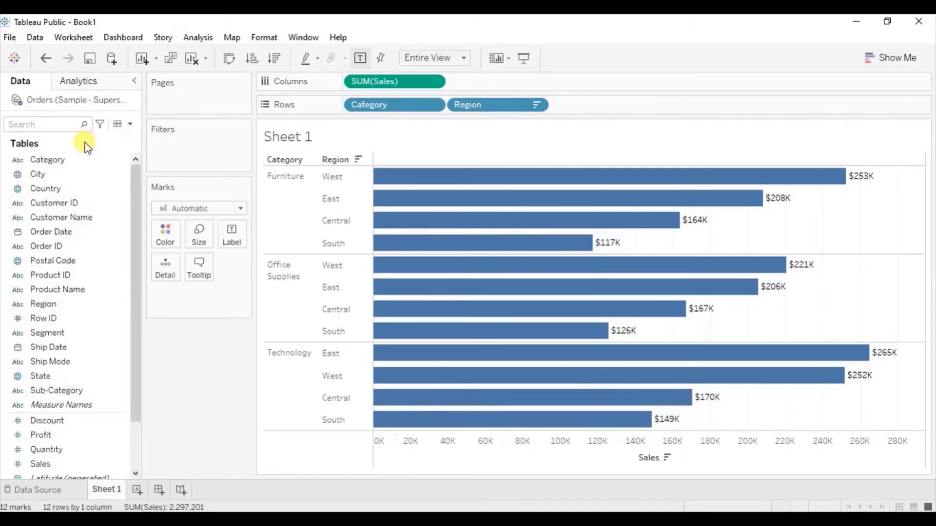
type("Min/Max")
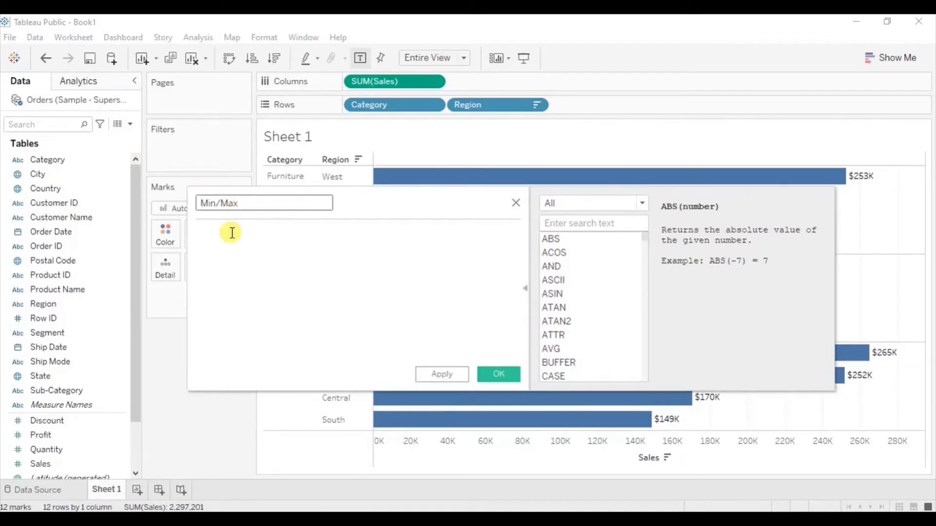
Start the Min/Max formula with if SUM([Sales])
left_click(232, 233)
type("if su")
key("Return")
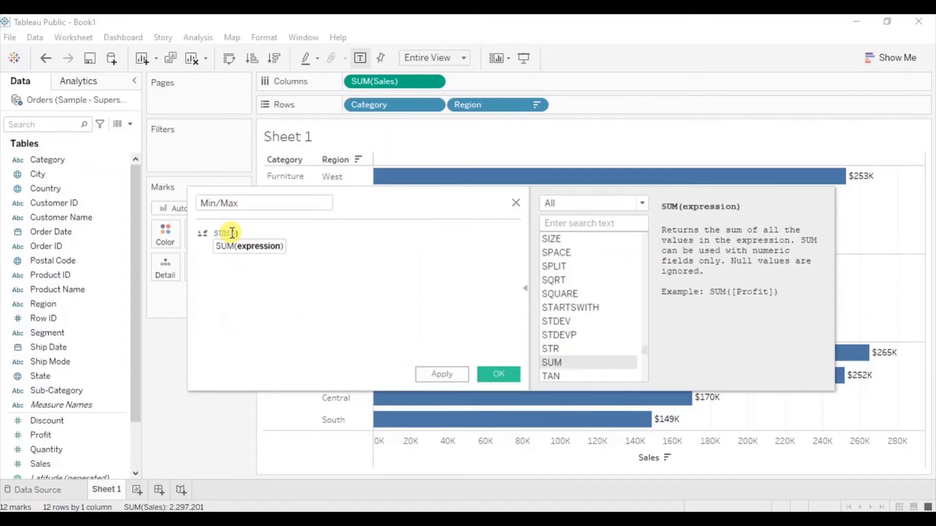
type("sale")
key("Return")
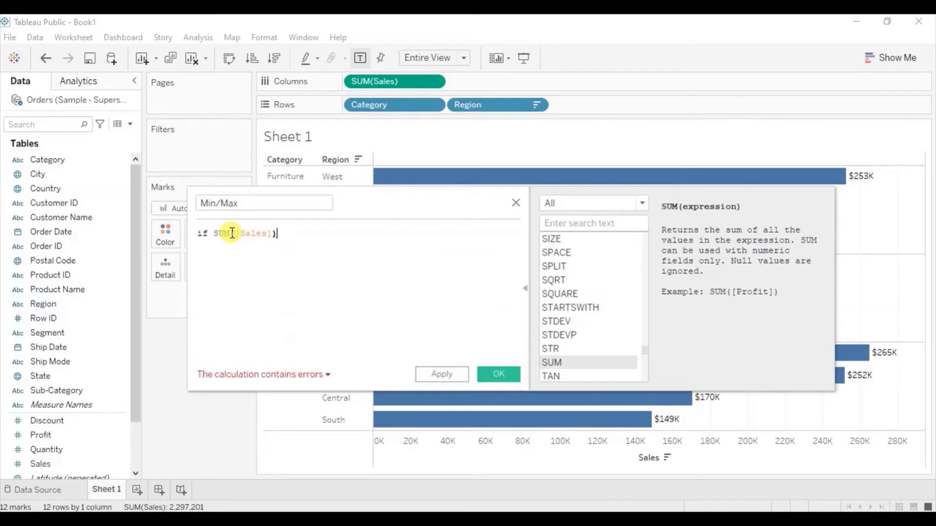
Complete the if condition by comparing the sales sum with =WINDOW_MAX(SUM([Sales]))
type("=wind")
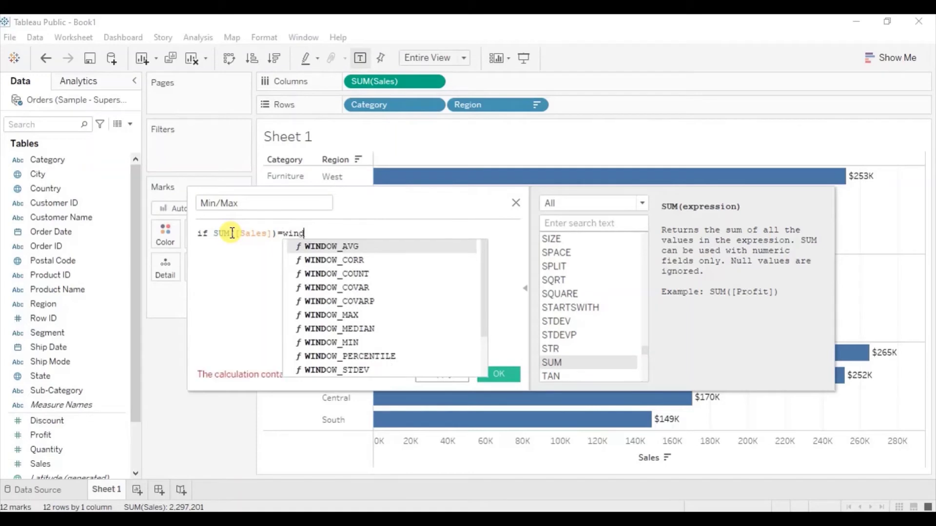
type("ow_m")
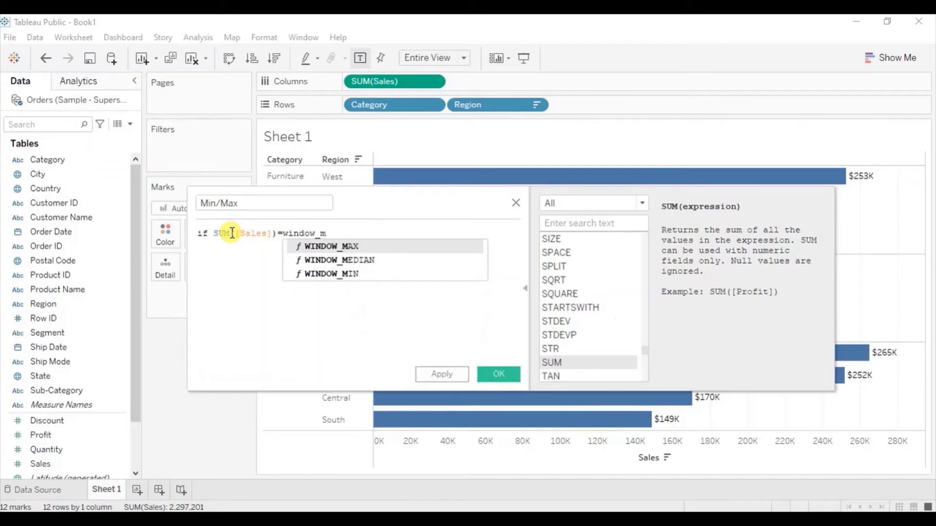
key("Return")
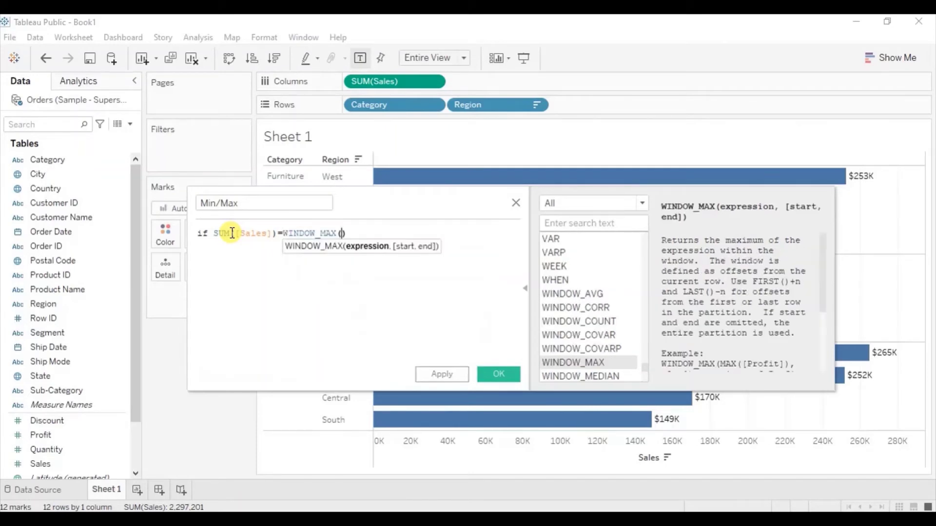
type("sum")
key("Return")
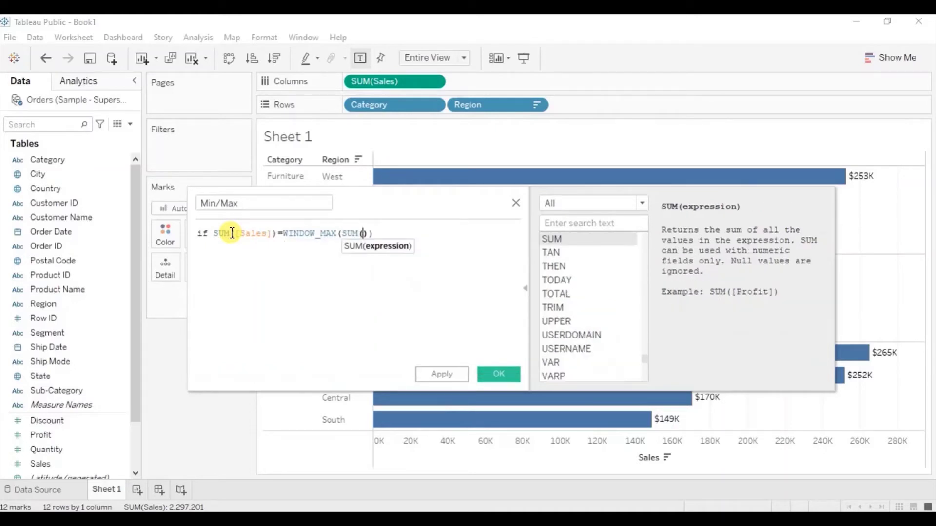
type("sale")
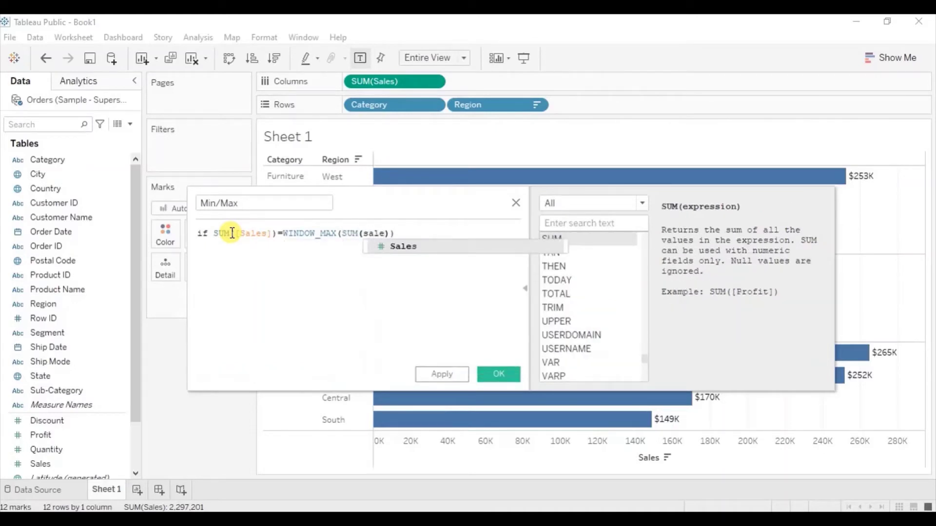
key("Return")
key("Right")
Make the condition return 'Max' using then 'Max', and begin an ELSEIF branch on a new line
type("then '")
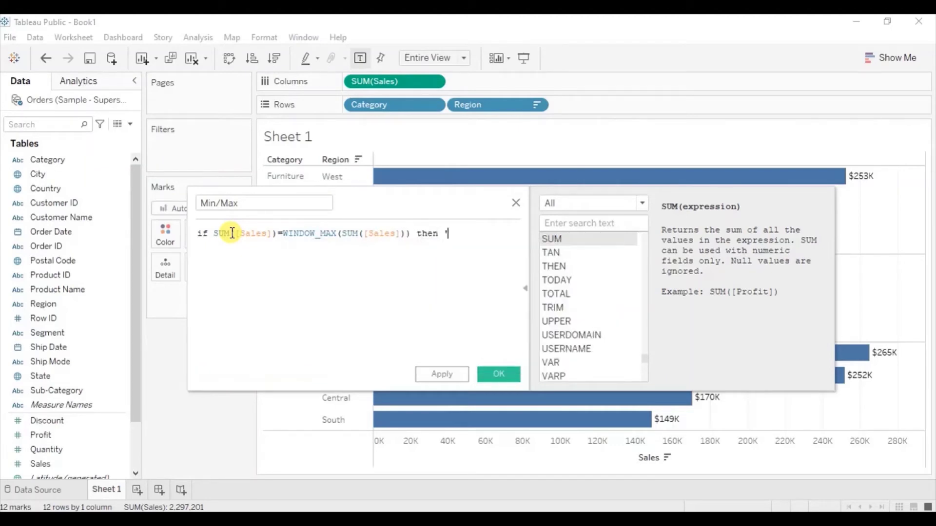
type("Max' else")
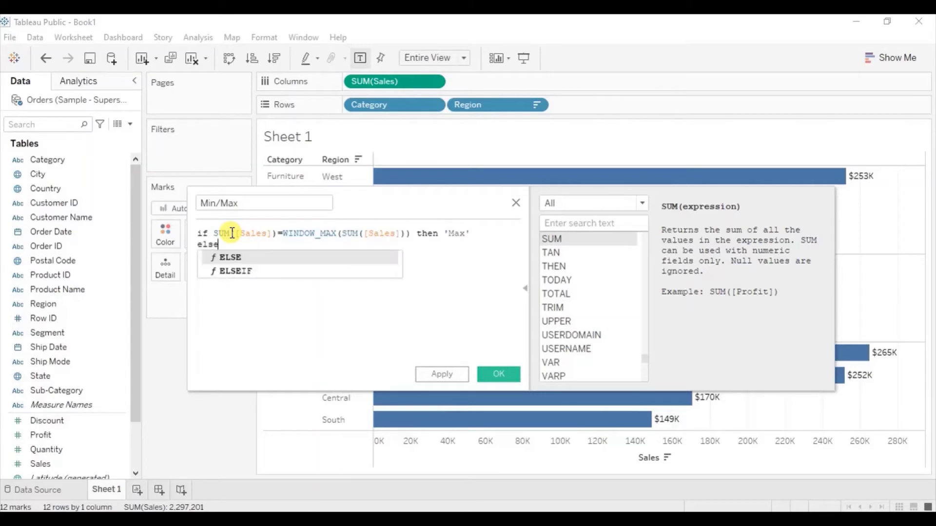
key("Down")
key("Return")
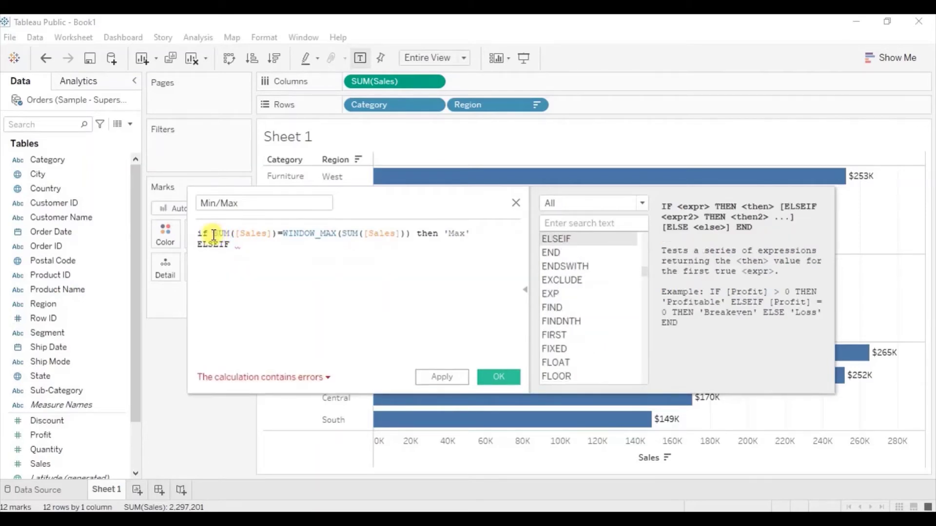
Copy the sales comparison with its then result into the ELSEIF branch and change the copied function to WINDOW_min
left_click_drag(215, 235, 471, 233)
key("ctrl+c")
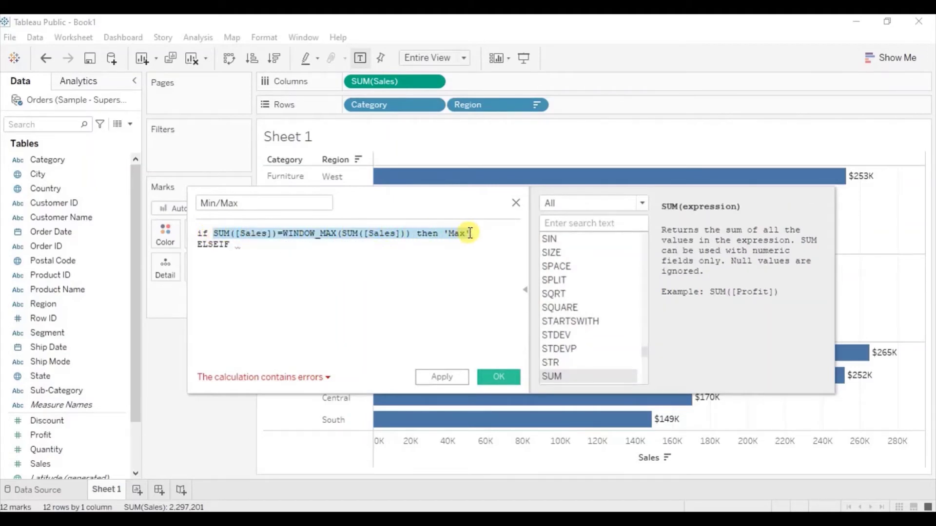
left_click(317, 248)
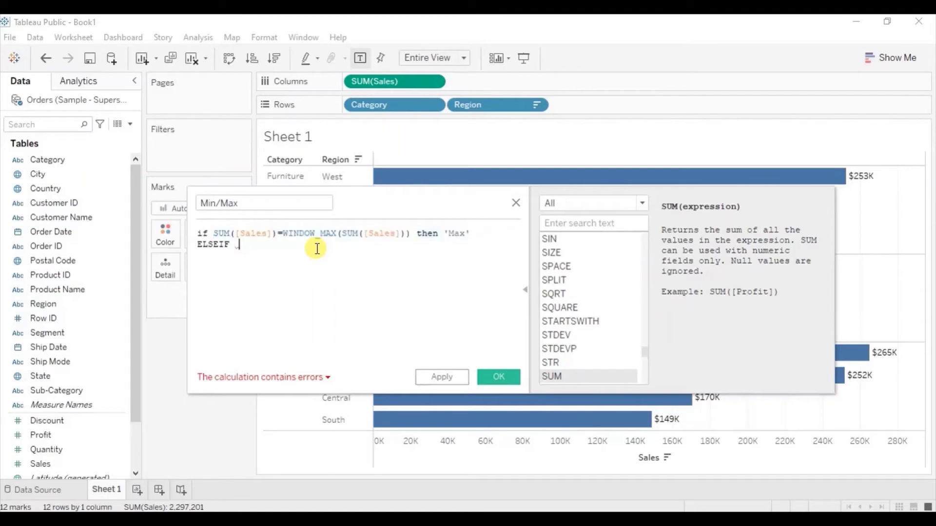
key("ctrl+v")
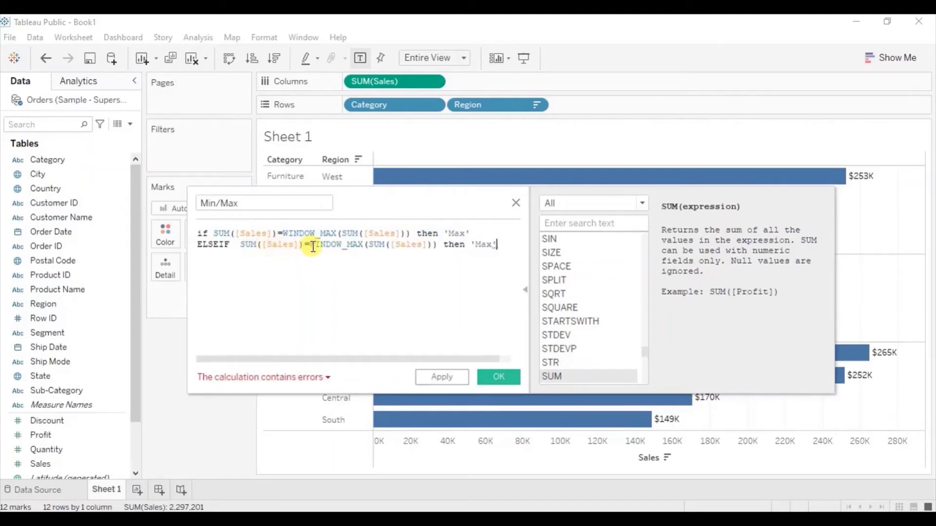
left_click(362, 243)
key("BackSpace")
key("BackSpace")
key("BackSpace")
type("min")
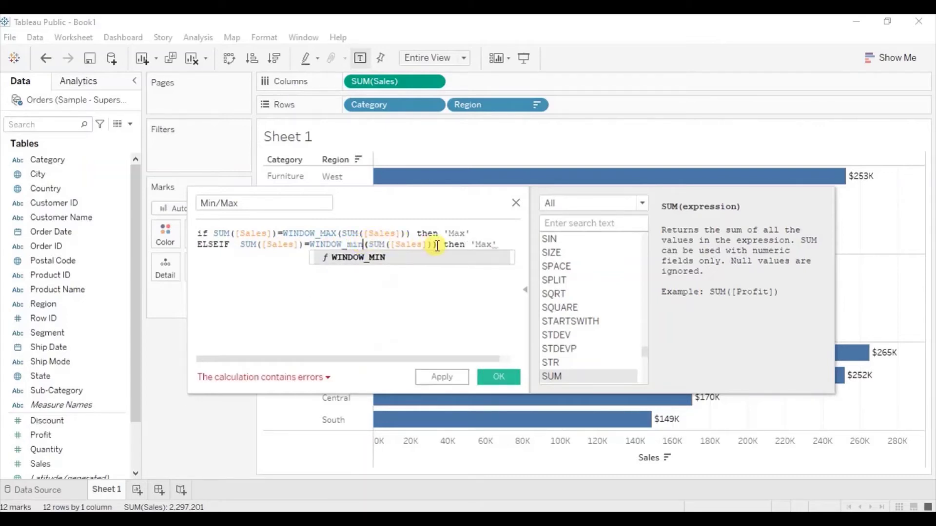
Change the ELSEIF branch's result to 'Min' and finish the formula with else 'Other' and END
key("BackSpace")
key("BackSpace")
key("BackSpace")
type("in'")
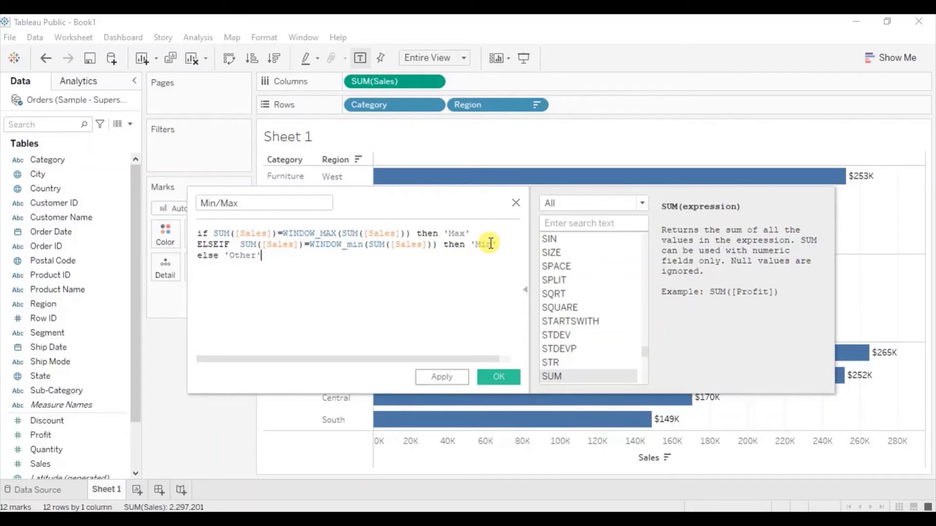
type("end")
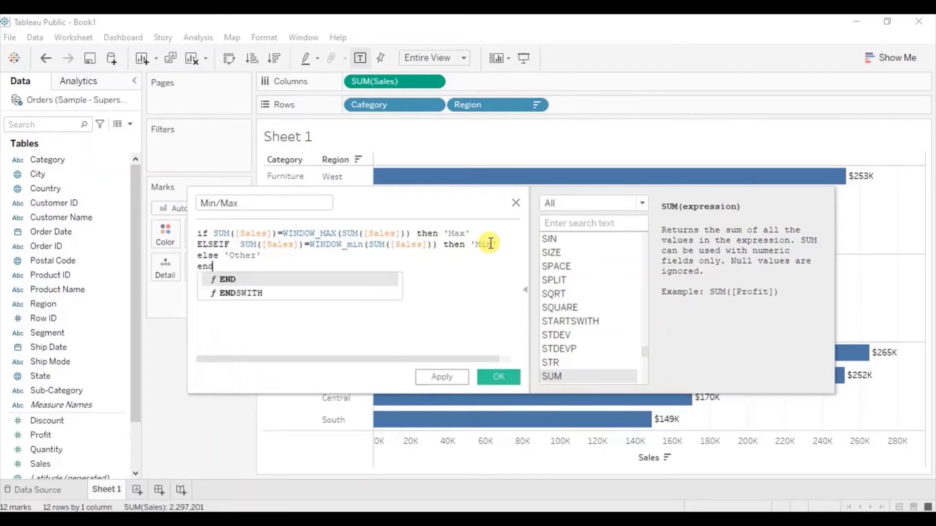
key("Return")
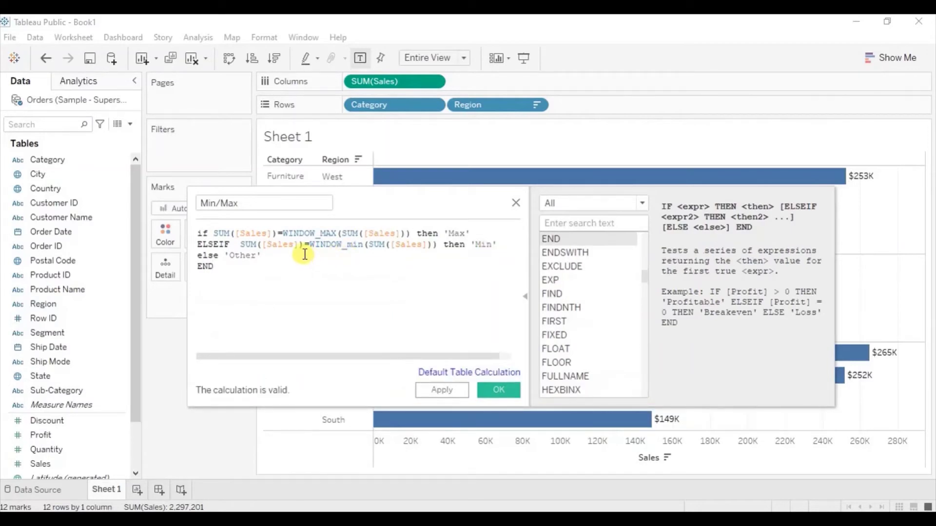
Review the Min/Max formula's WINDOW_MAX and WINDOW_min conditions and their results against the bar chart behind the editor
left_click(305, 233)
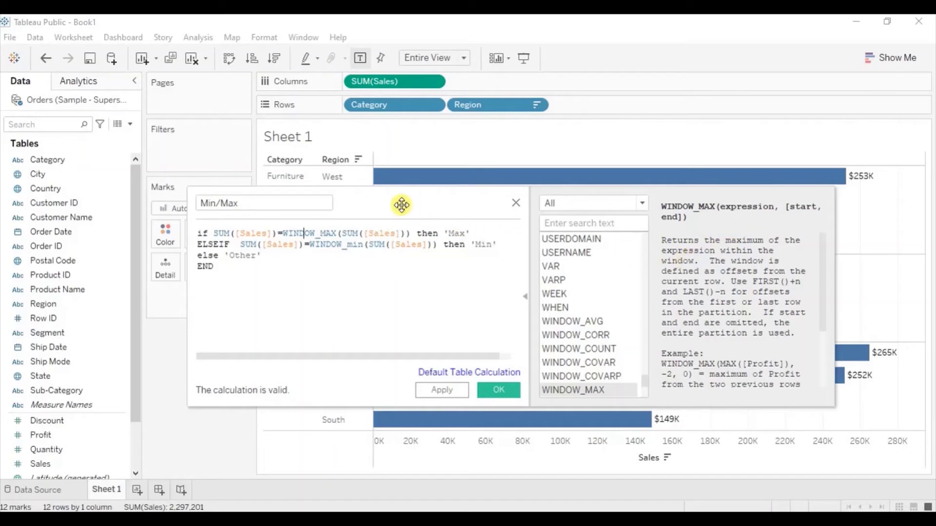
left_click_drag(396, 203, 367, 293)
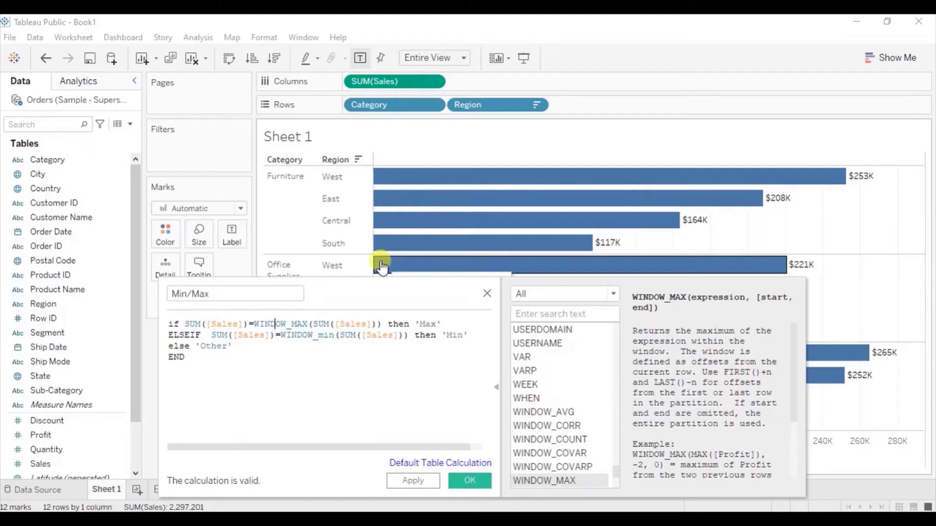
left_click(191, 324)
left_click_drag(186, 324, 436, 324)
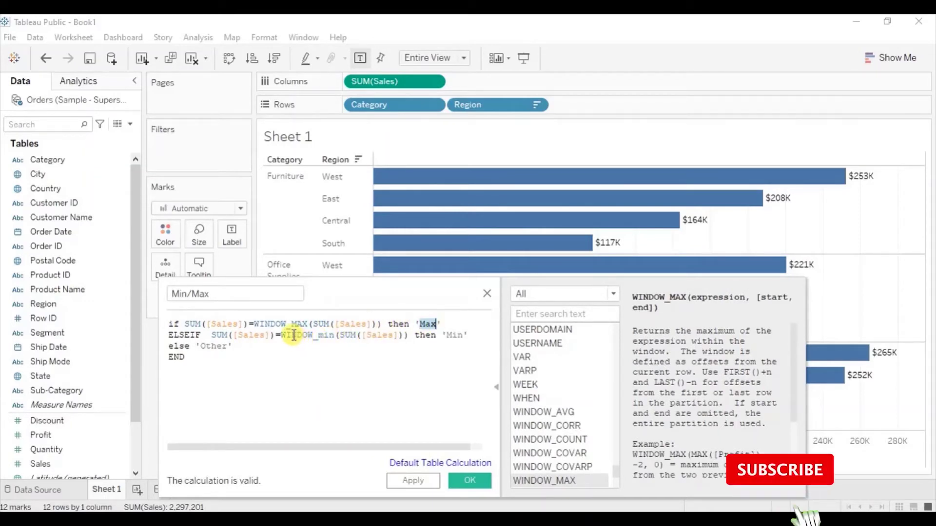
left_click(314, 335)
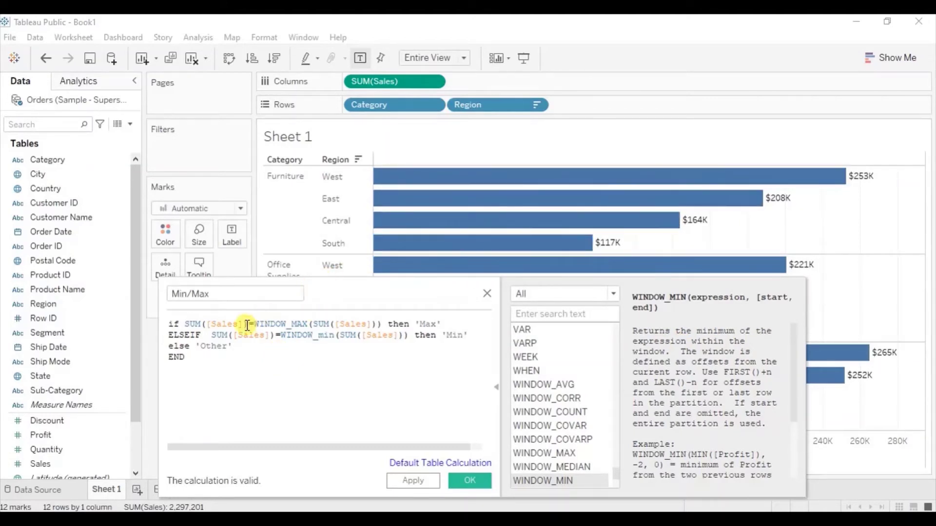
left_click(212, 333)
left_click_drag(228, 334, 273, 332)
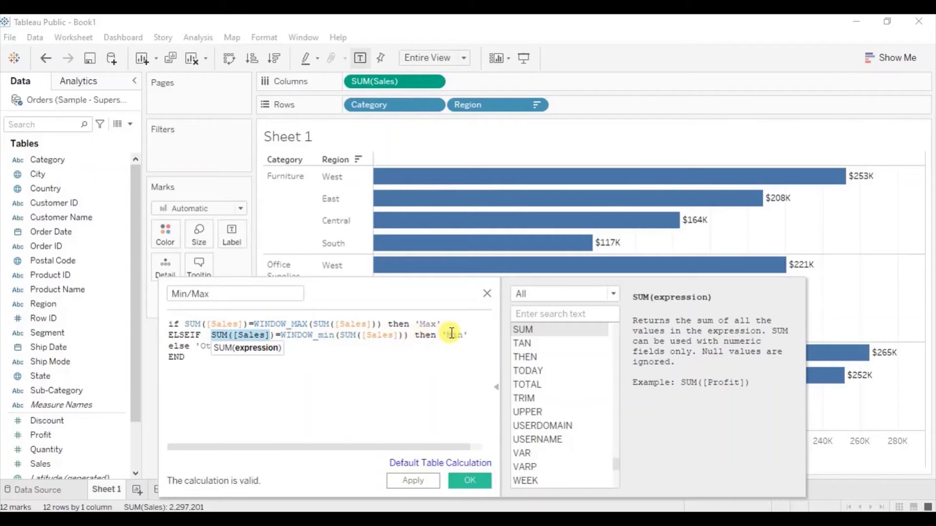
left_click_drag(442, 335, 468, 335)
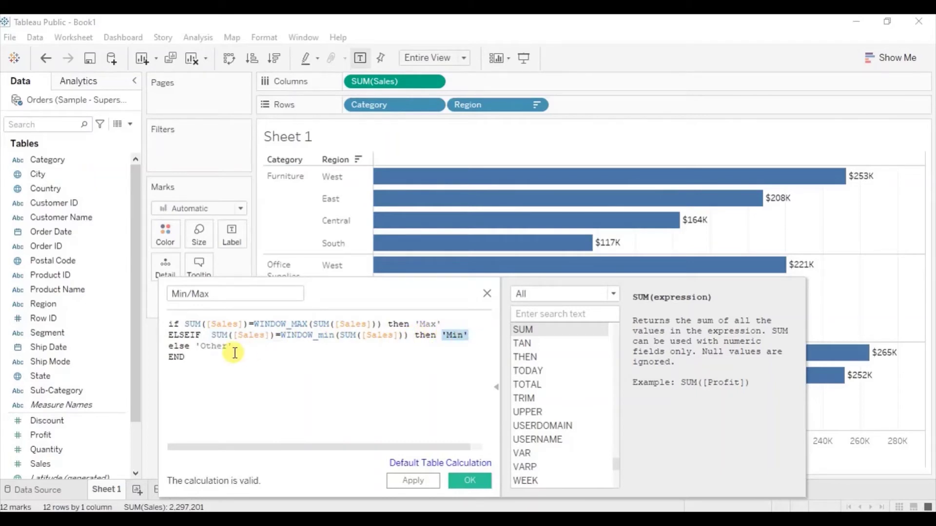
left_click_drag(383, 324, 418, 335)
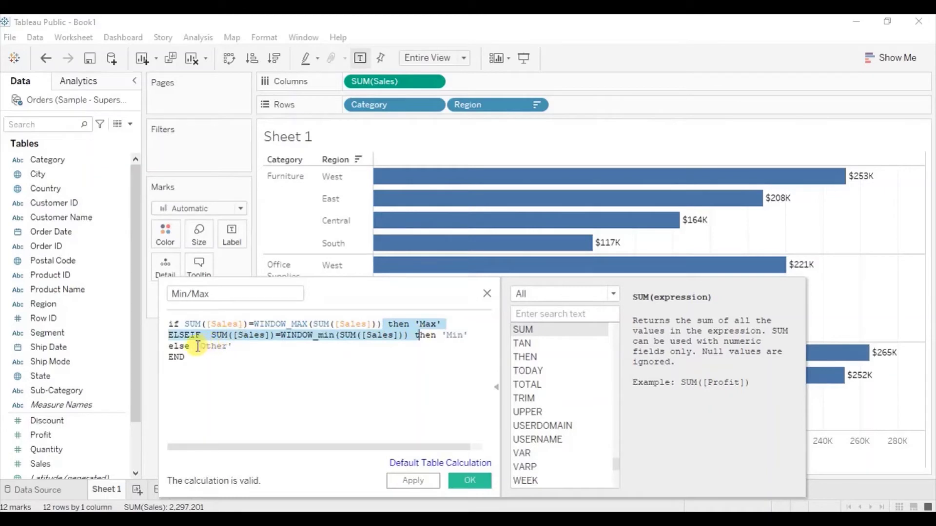
left_click_drag(195, 346, 236, 347)
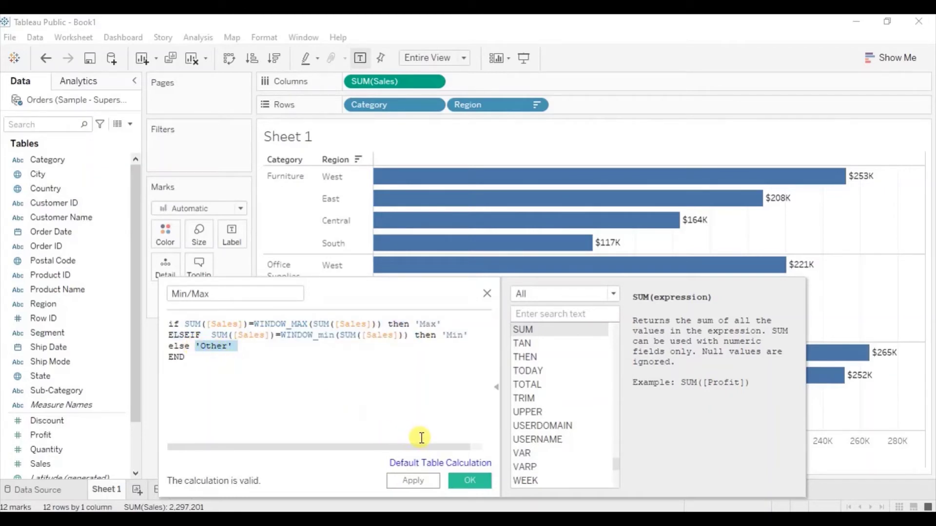
Save the Min/Max calculated field and colour the bars by it
left_click(466, 480)
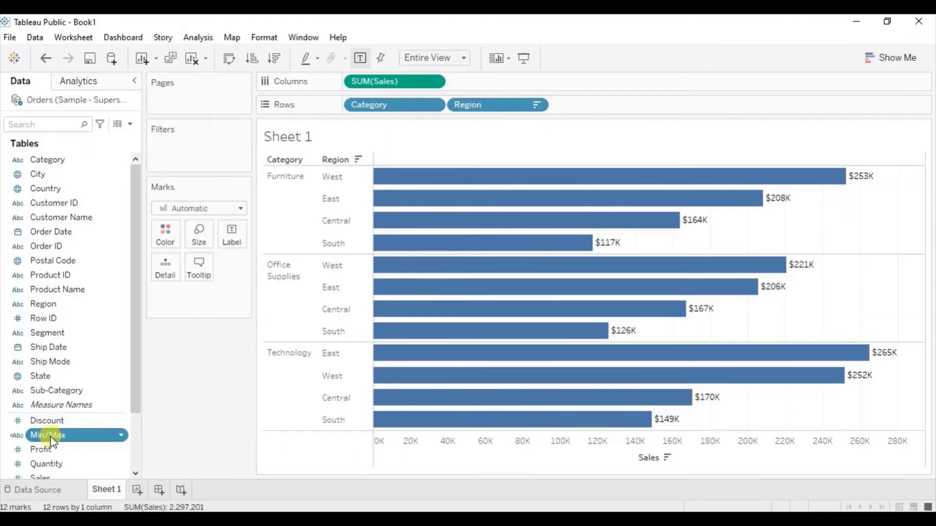
left_click_drag(52, 441, 161, 238)
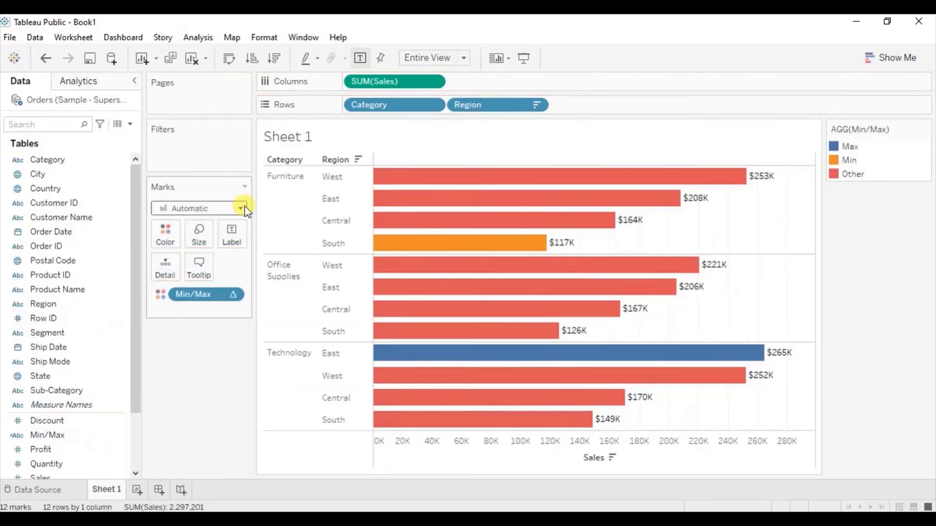
Edit the Min/Max colours, assigning grey to Other and red to Min from the Automatic palette, and clear the legend highlighting
double_click(835, 174)
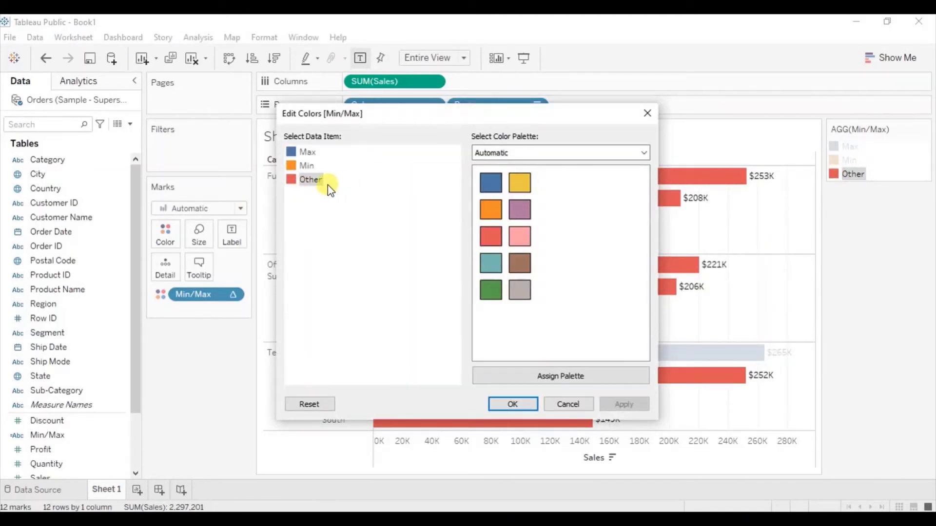
left_click(519, 291)
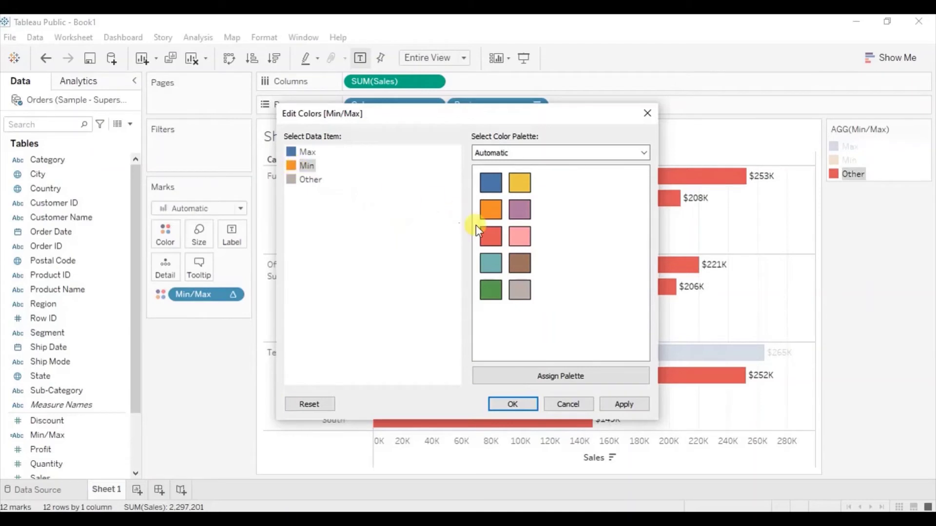
left_click(491, 235)
left_click(505, 403)
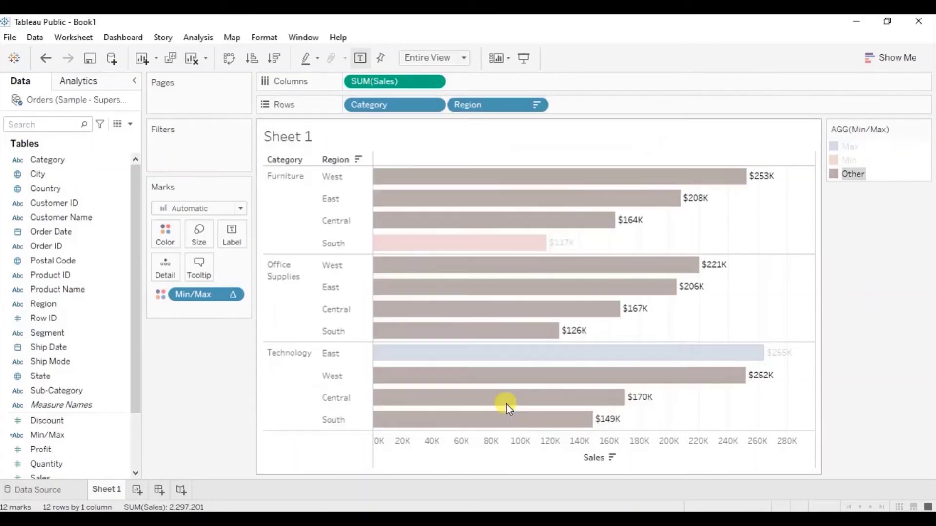
left_click(836, 306)
Compute the Min/Max colouring using Pane (down) and check the Office Supplies bars
mouse_move(637, 289)
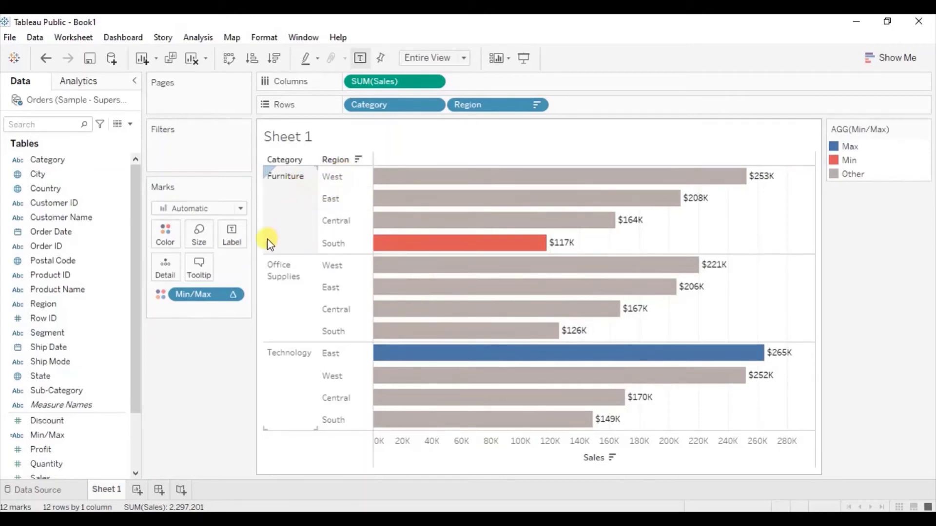
left_click(232, 295)
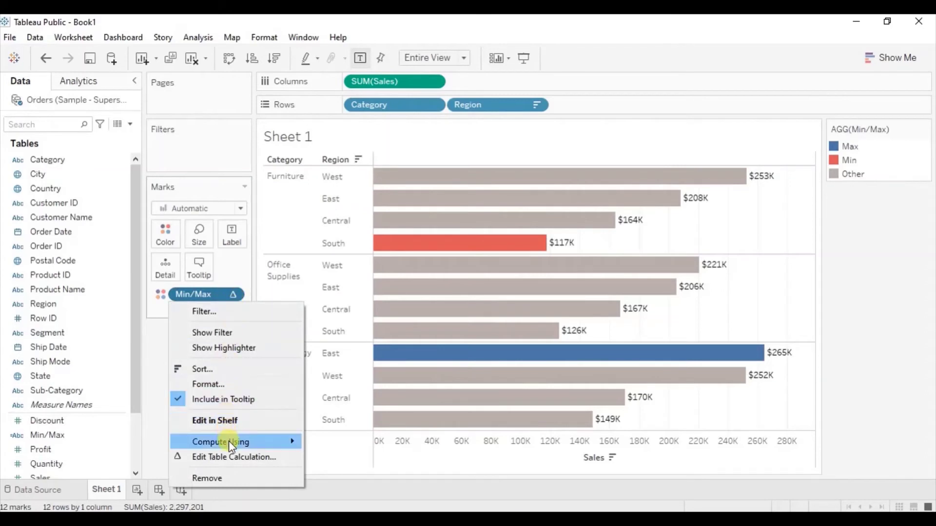
mouse_move(229, 440)
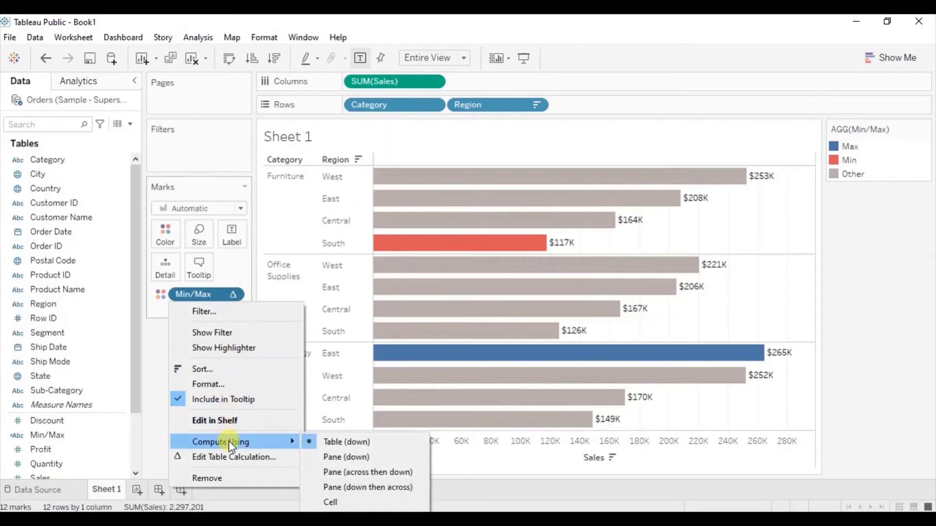
left_click(326, 456)
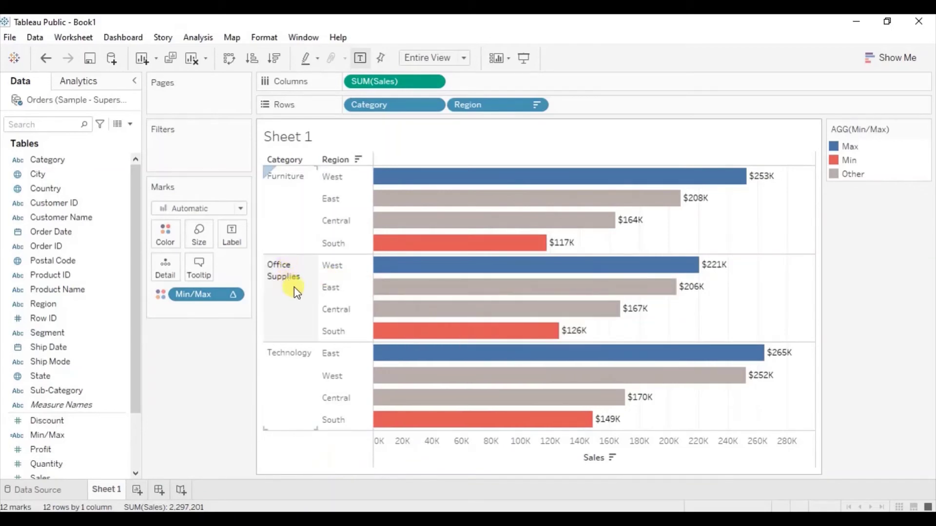
mouse_move(388, 270)
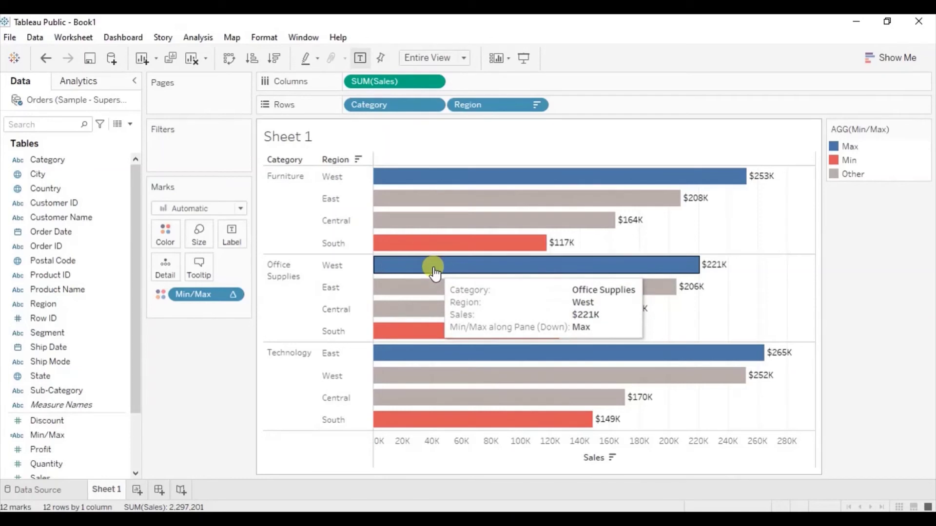
mouse_move(429, 333)
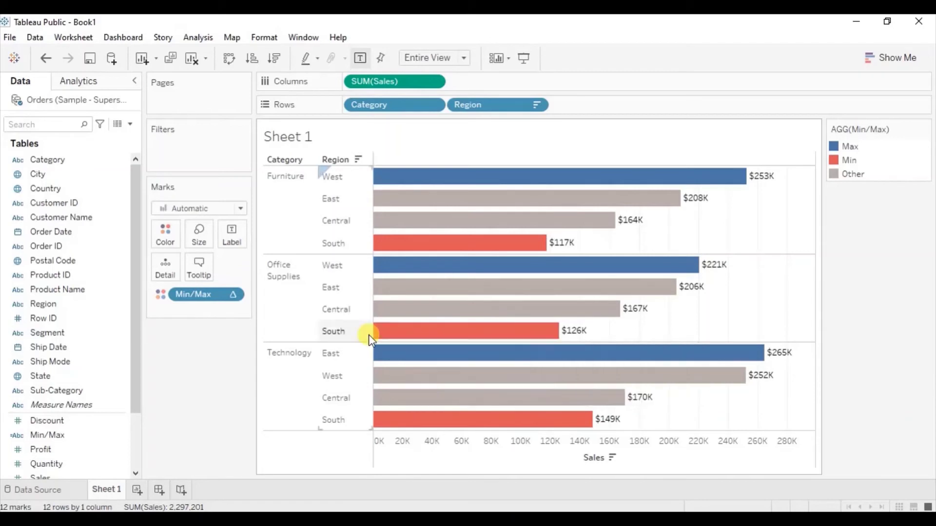
Switch the Min/Max computation back to Table (down) and check the bars across the categories
left_click(233, 295)
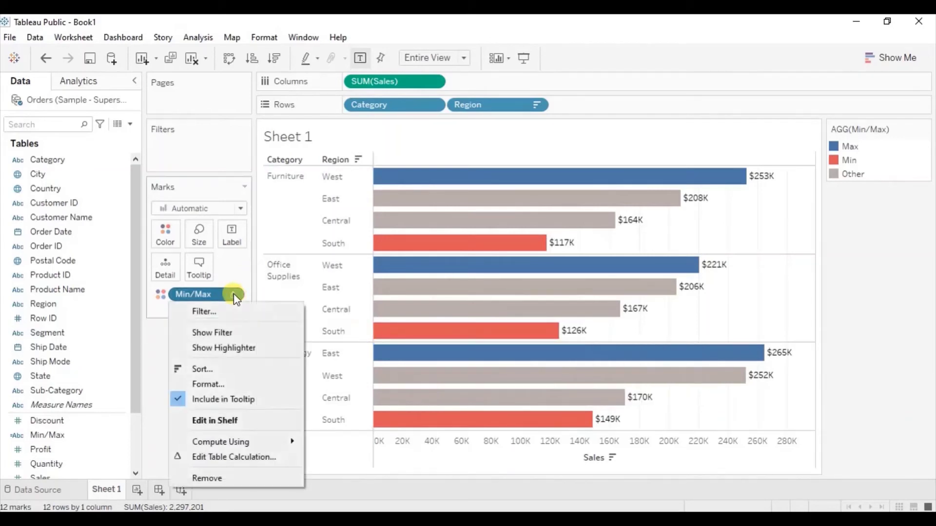
mouse_move(291, 442)
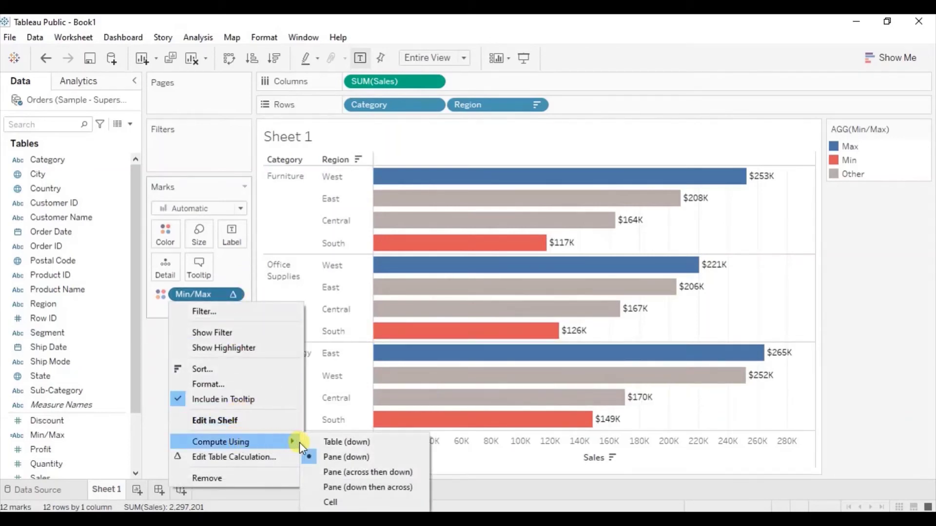
left_click(326, 442)
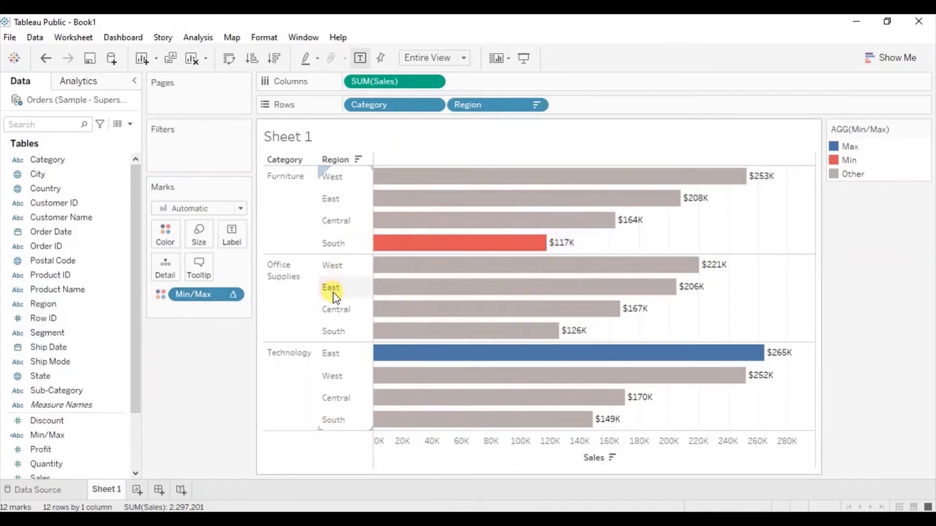
mouse_move(402, 296)
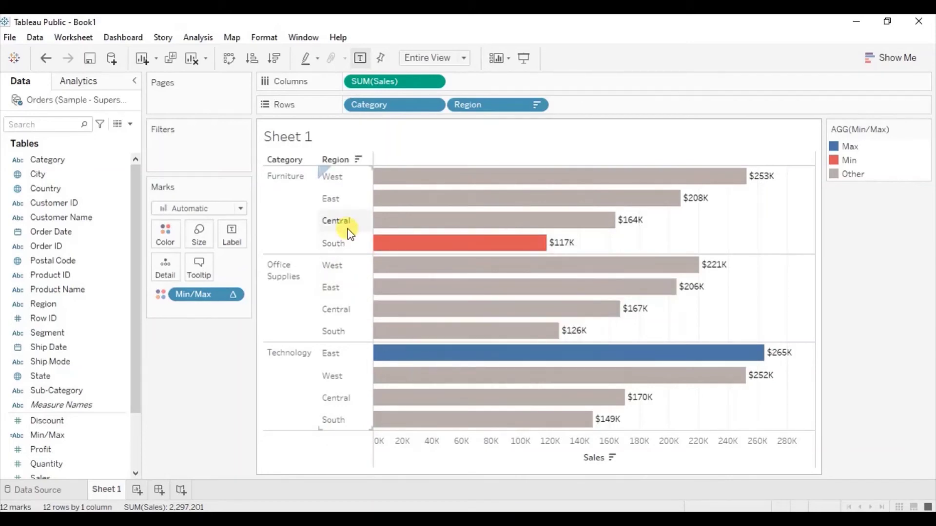
mouse_move(396, 185)
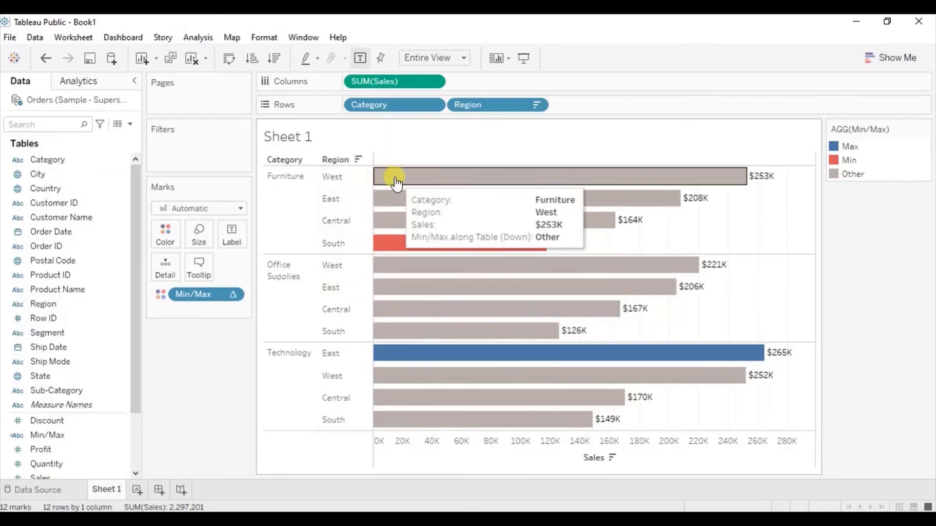
mouse_move(393, 245)
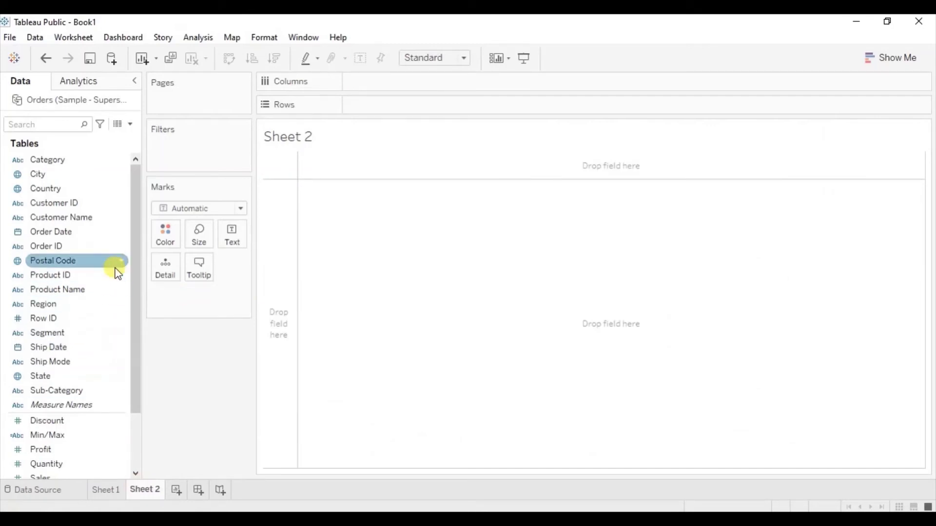
Set the mark type on Sheet 2 to Pie and label the marks by Region
left_click(186, 211)
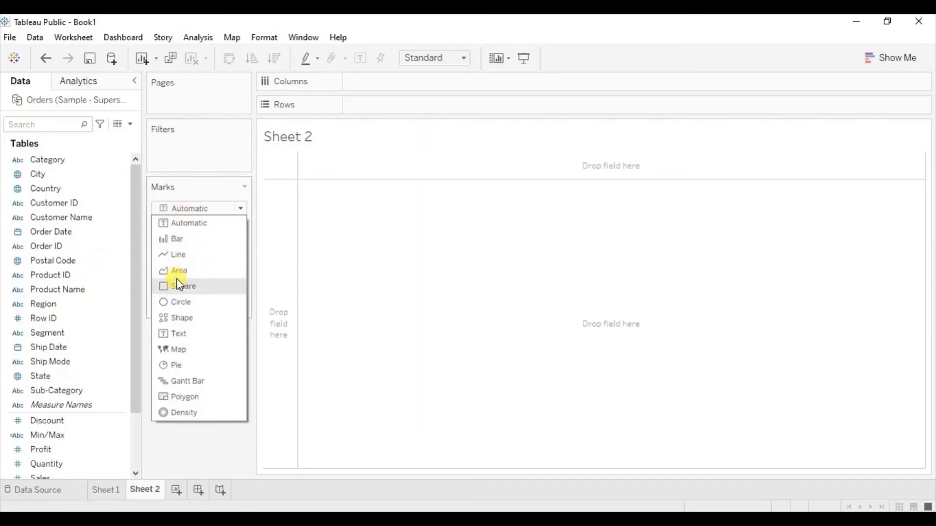
left_click(174, 365)
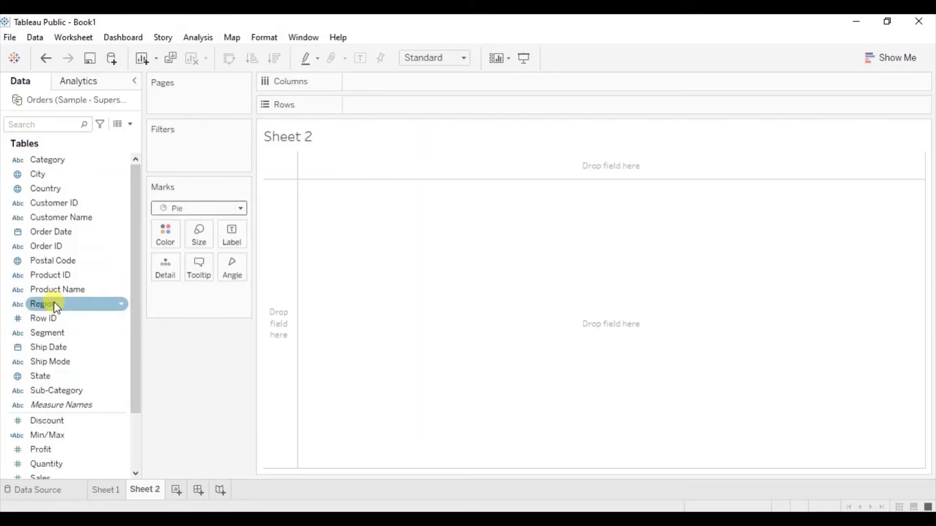
left_click_drag(54, 302, 235, 238)
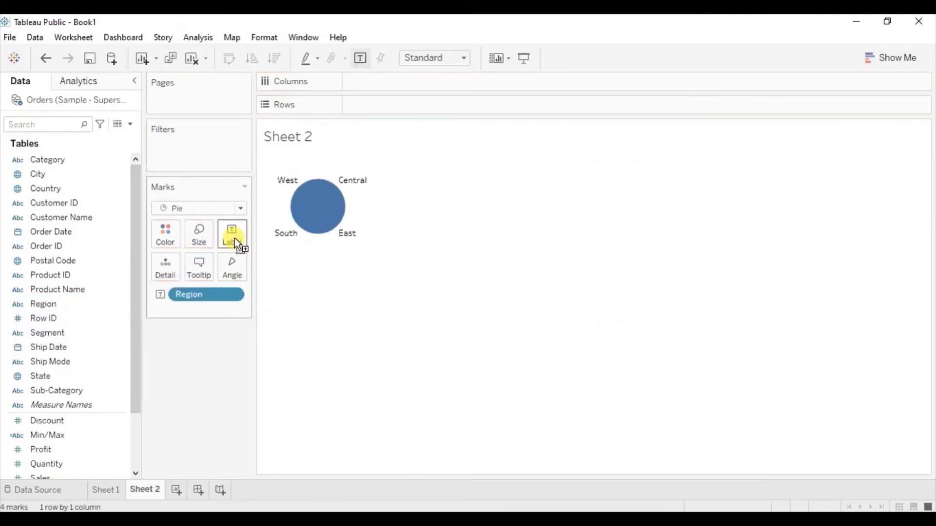
Size the pie slices by Sales and add Sales to the slice labels
left_click_drag(45, 479, 227, 271)
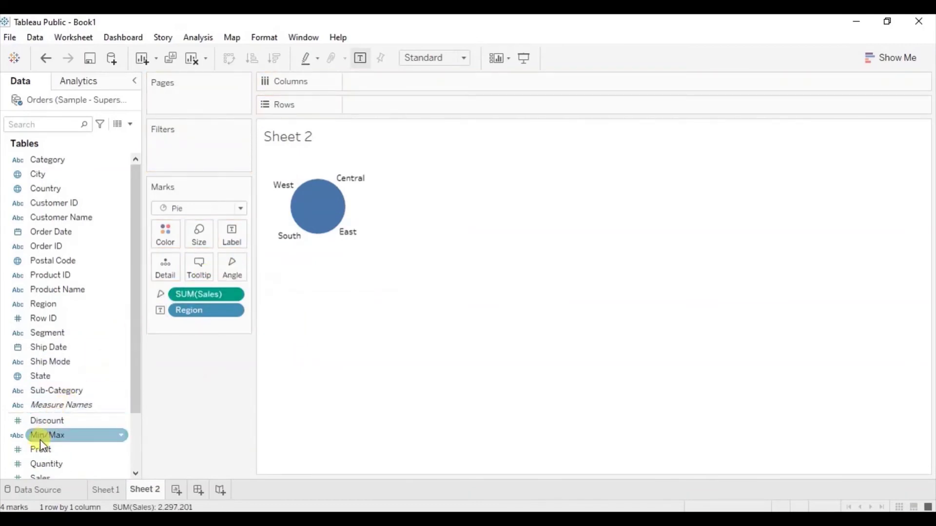
left_click_drag(34, 474, 223, 235)
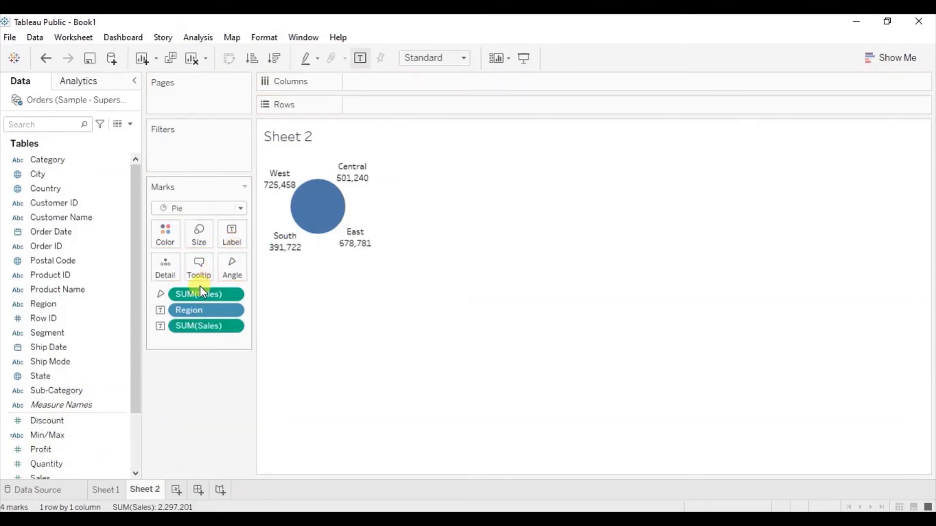
Format the Sales labels as custom currency with 0 decimal places, a $ prefix and display units in Thousands (K)
right_click(195, 329)
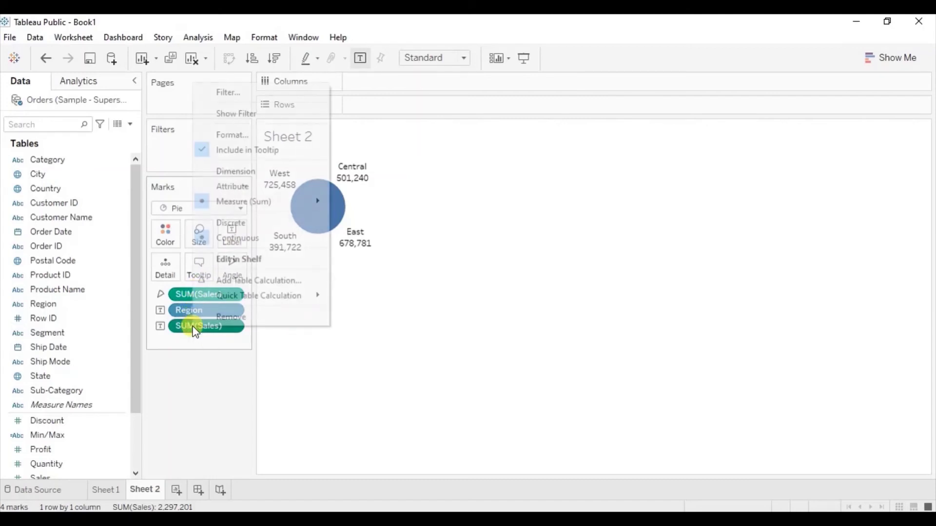
left_click(235, 140)
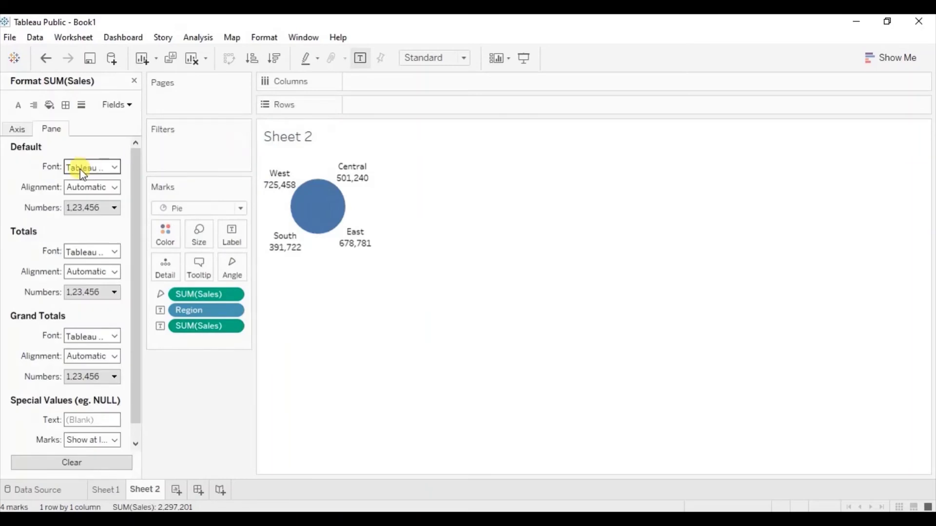
left_click(74, 210)
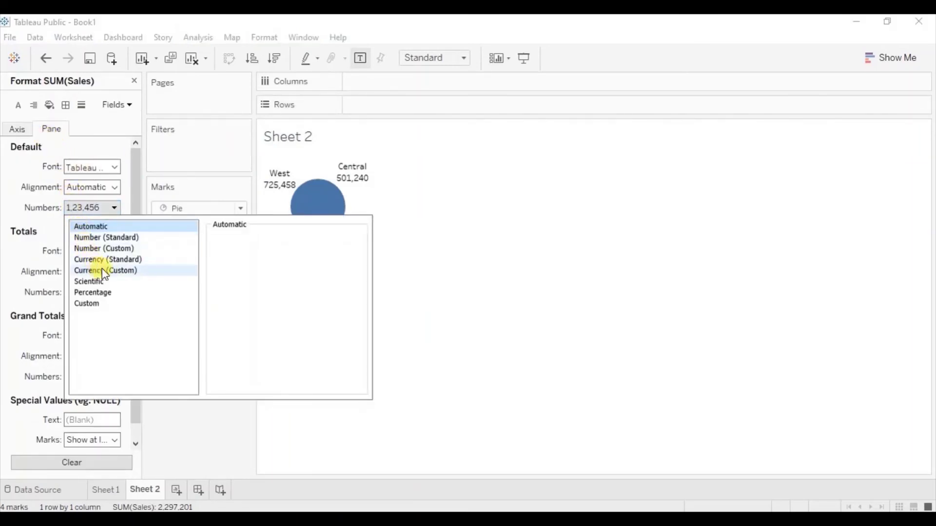
left_click(125, 272)
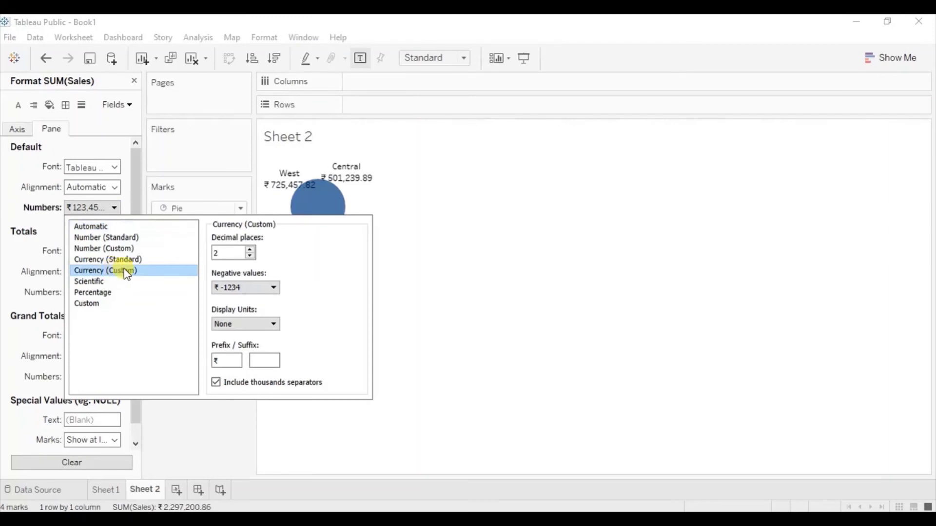
left_click(250, 257)
left_click(250, 257)
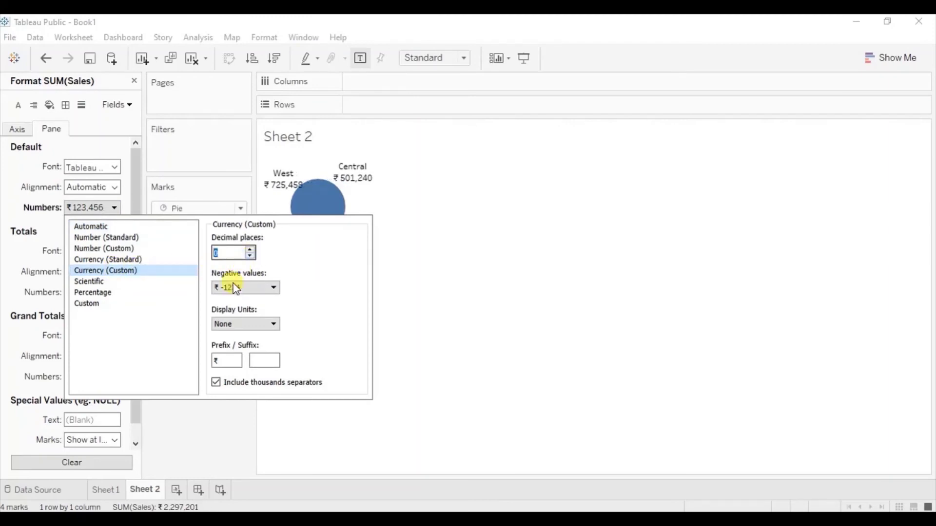
left_click(219, 361)
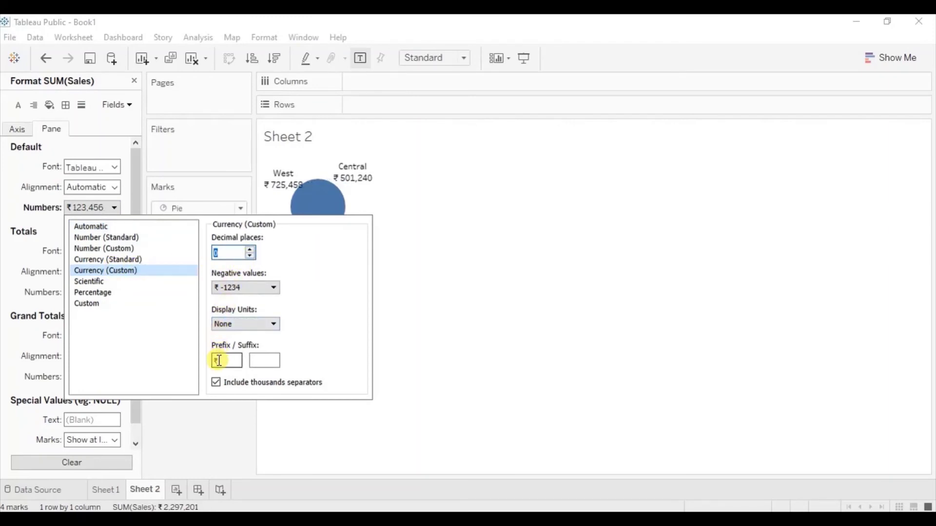
type("$")
left_click(224, 324)
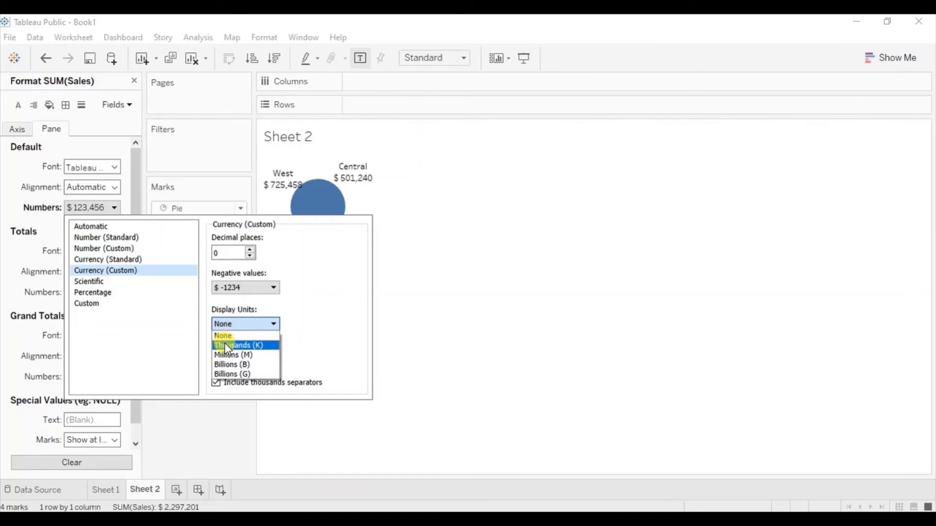
left_click(243, 346)
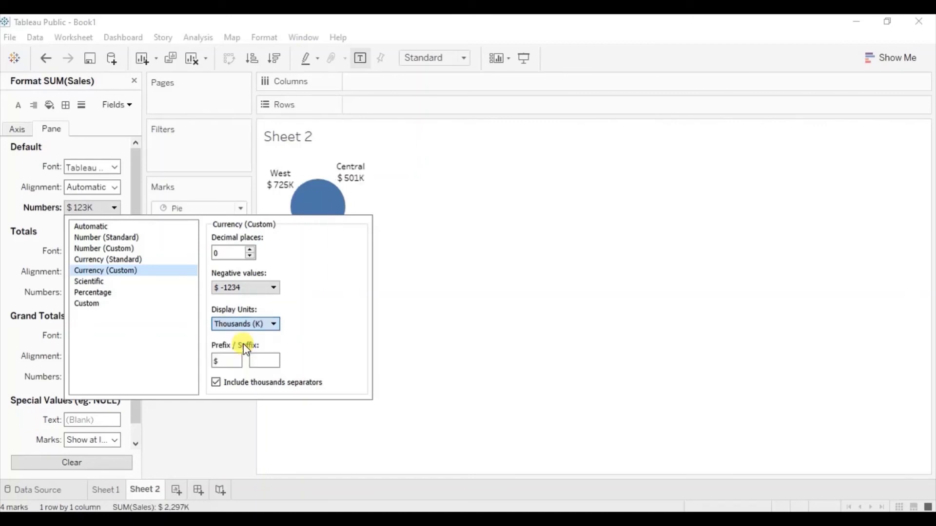
left_click(212, 424)
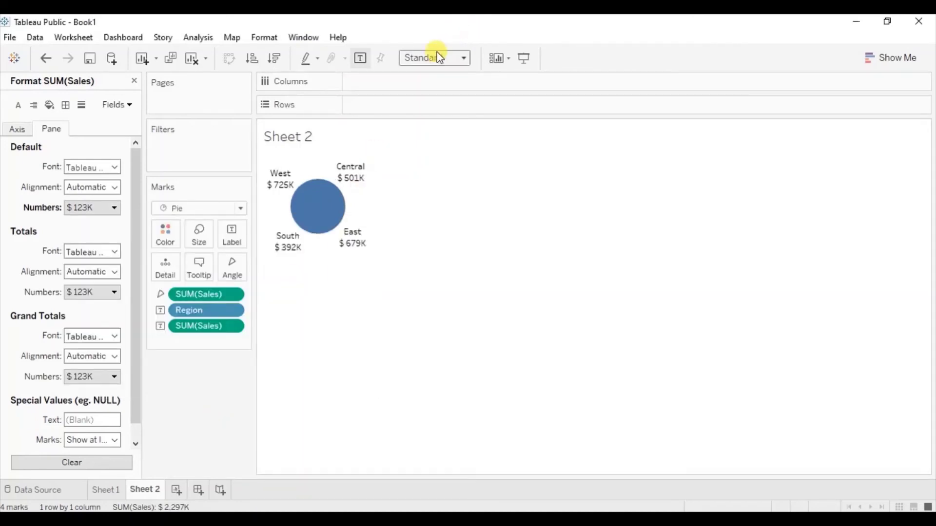
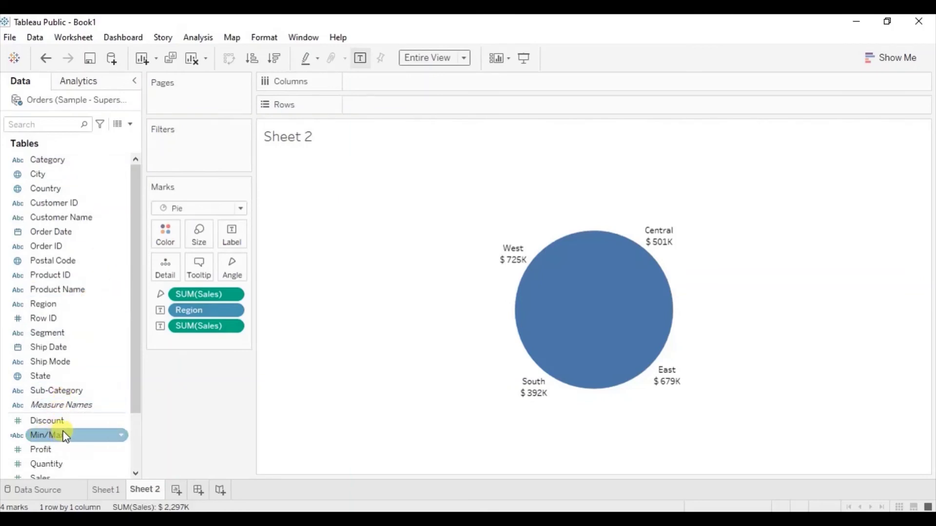
Colour the pie by Min/Max computed using Region, and check the West and South slices
left_click_drag(52, 431, 159, 229)
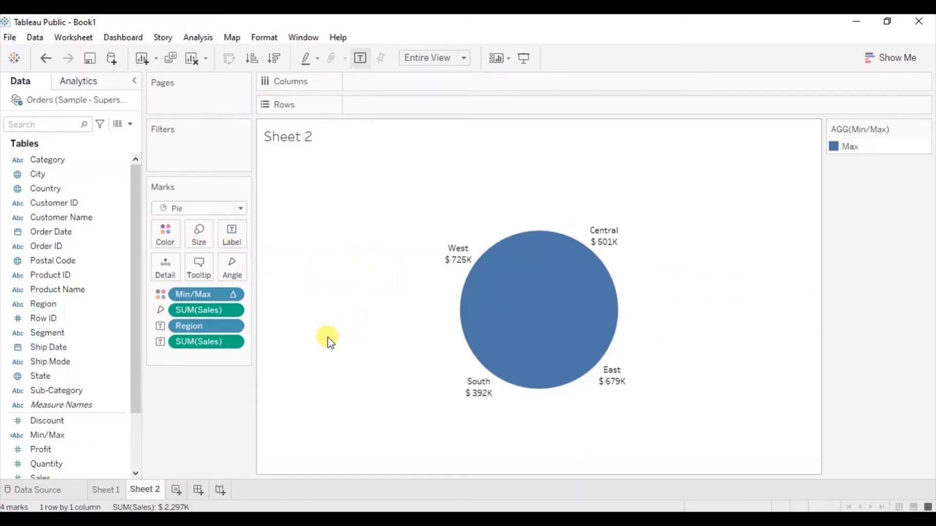
left_click(232, 293)
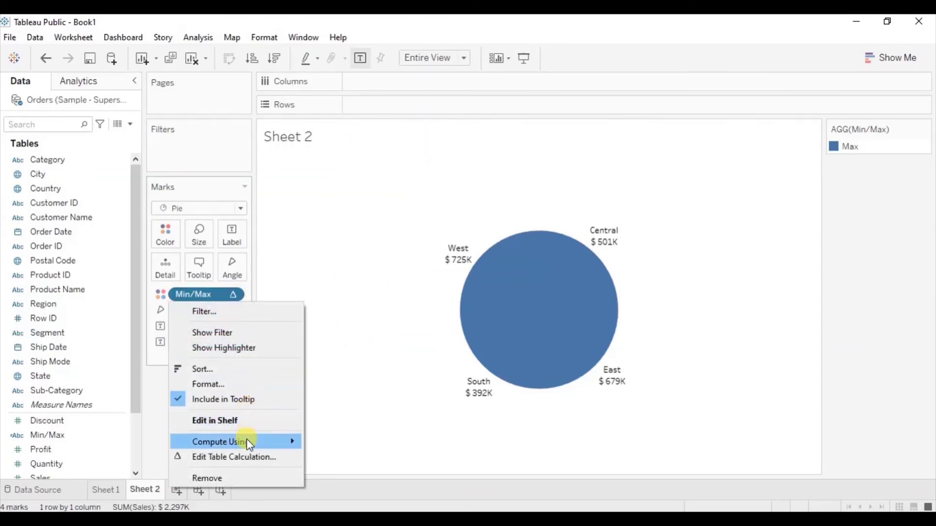
mouse_move(249, 444)
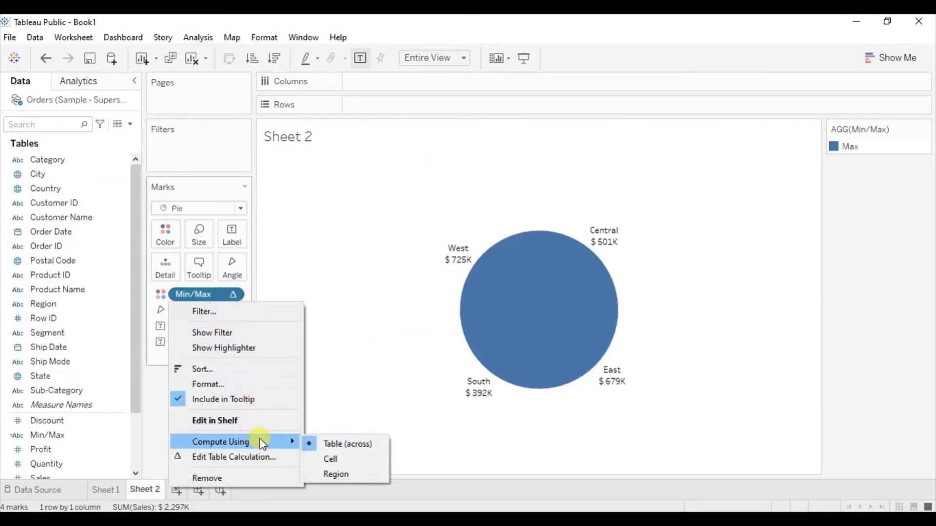
left_click(323, 472)
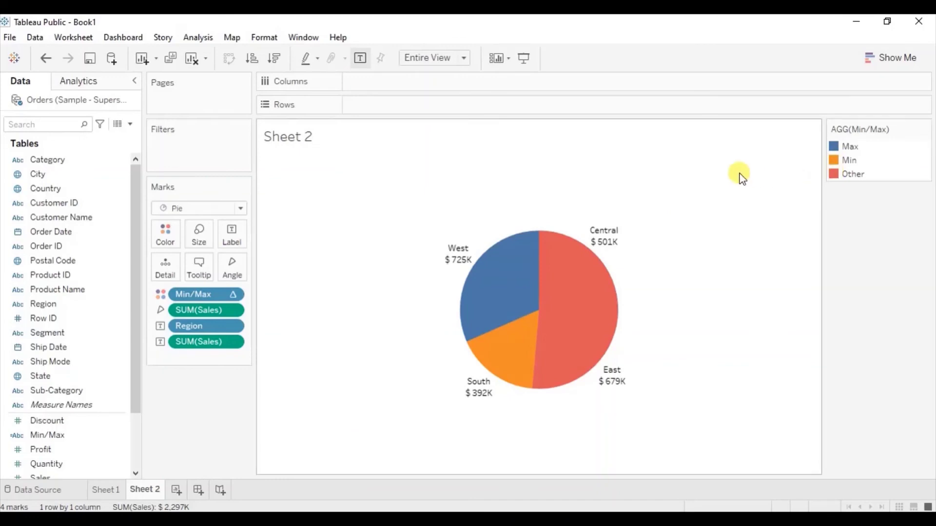
mouse_move(489, 273)
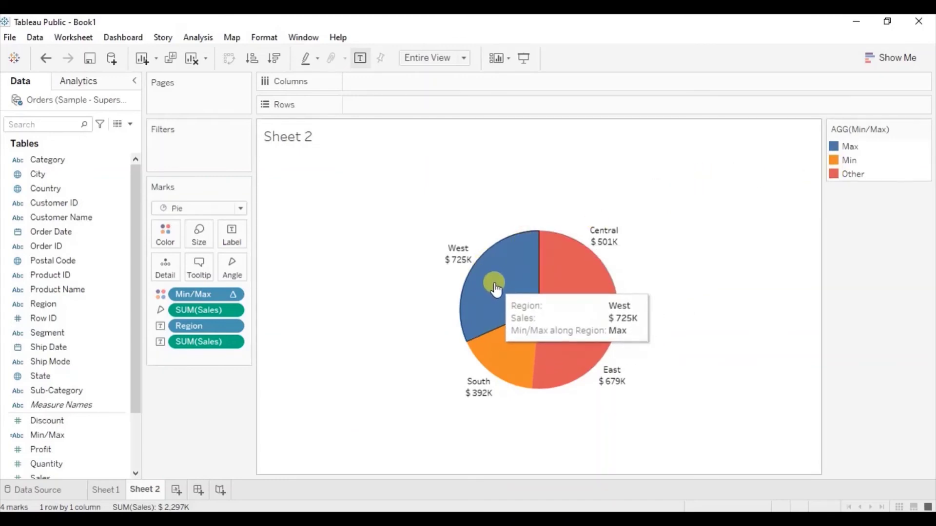
mouse_move(504, 350)
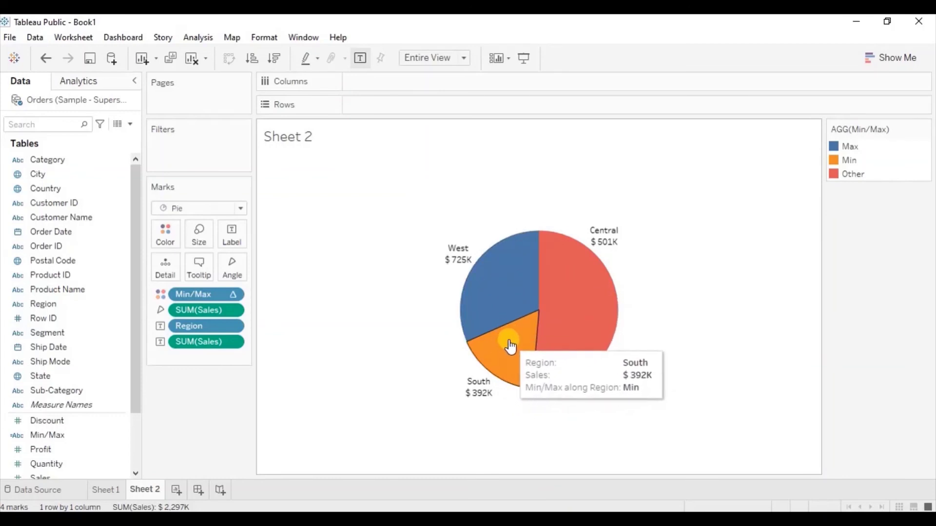
mouse_move(566, 308)
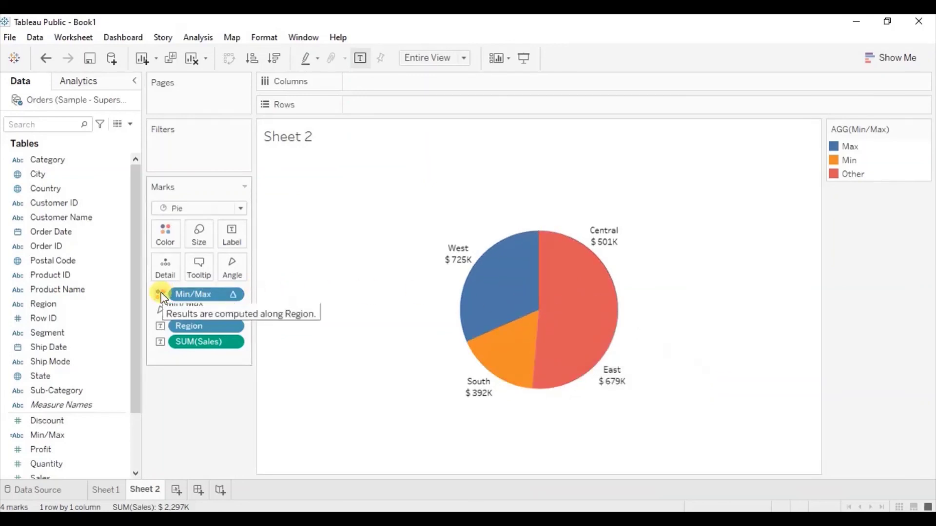
Give the pie slices a white border and check the separation between the regions
left_click(169, 231)
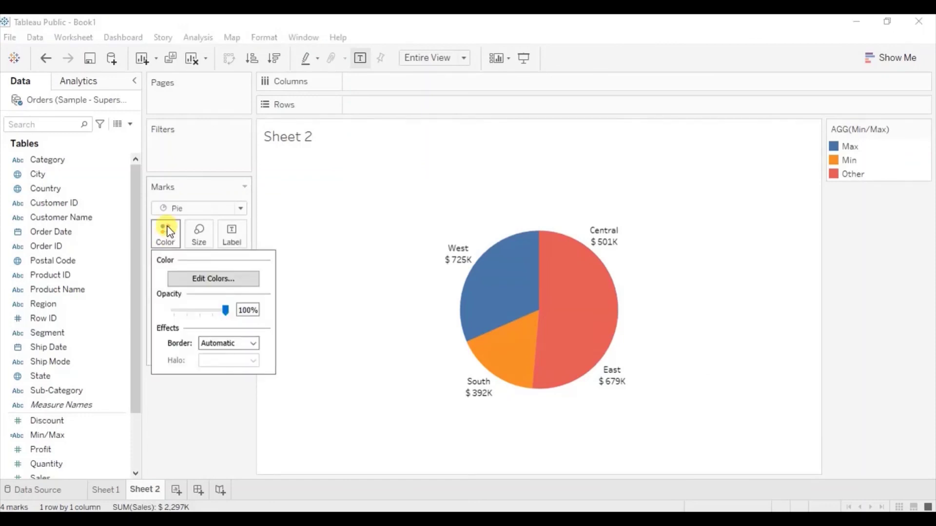
left_click(220, 347)
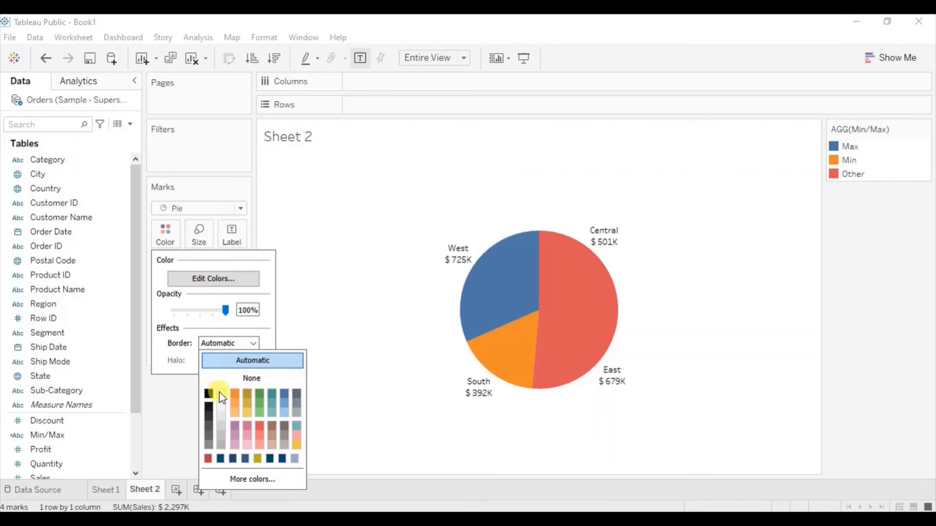
left_click(170, 403)
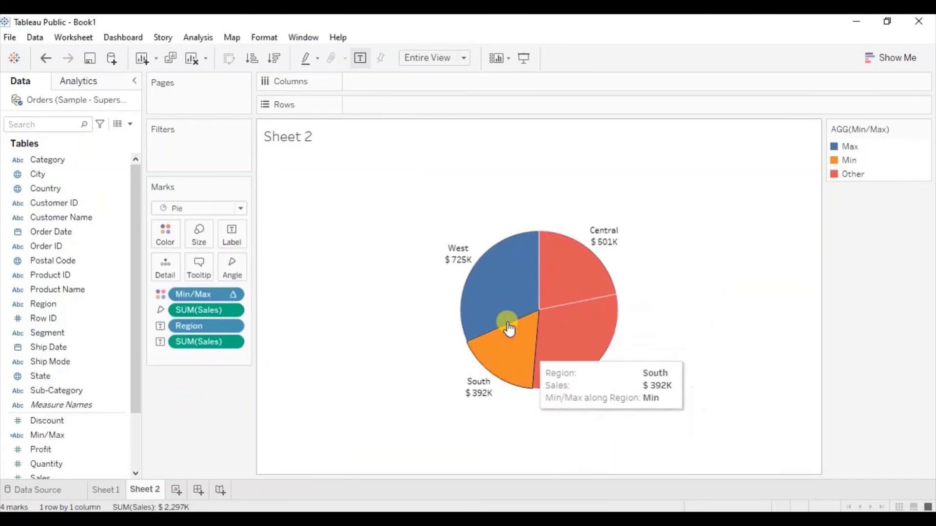
mouse_move(593, 314)
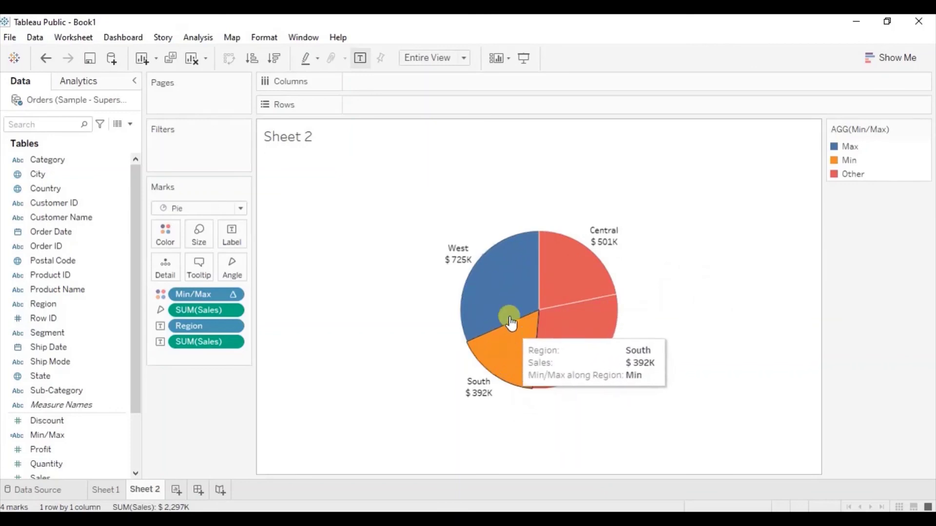
mouse_move(575, 256)
mouse_move(620, 381)
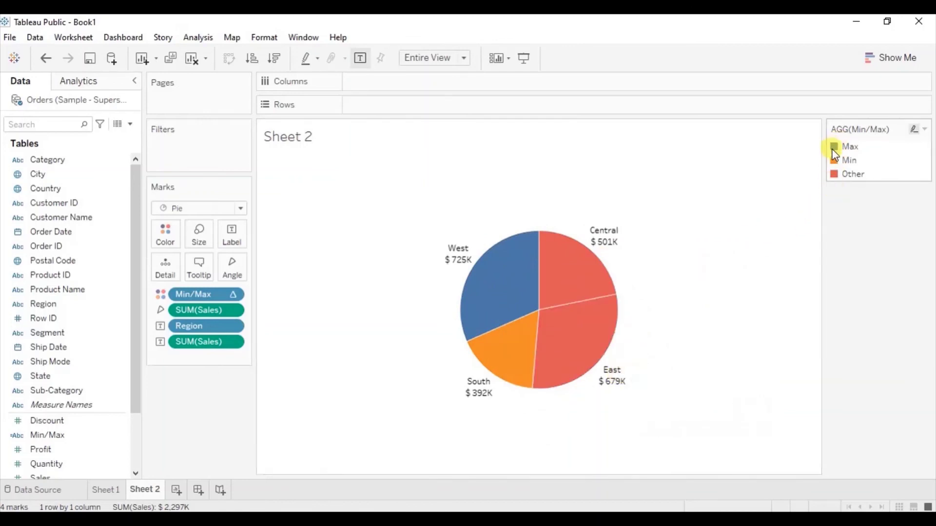
Edit the pie's Min/Max colours from the Automatic palette, assigning grey to Other and red to Min, and clear the legend highlighting
double_click(832, 174)
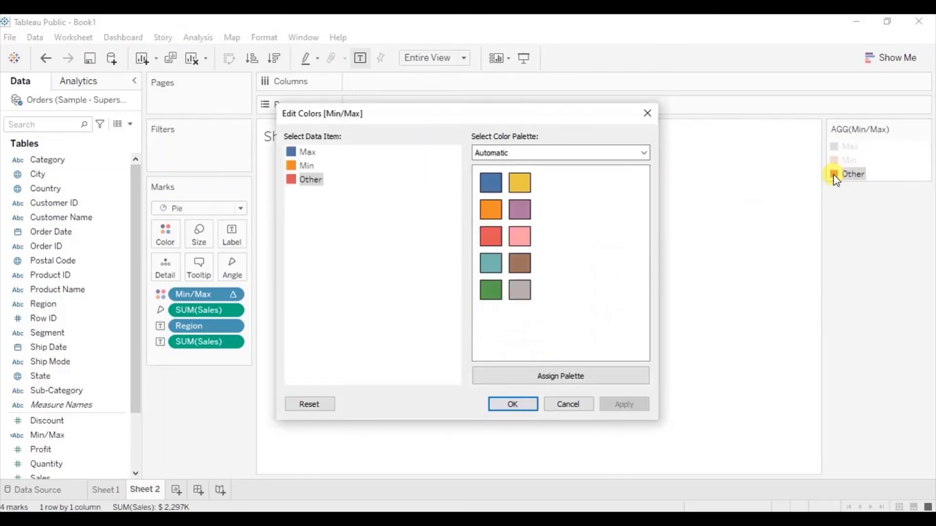
left_click(520, 291)
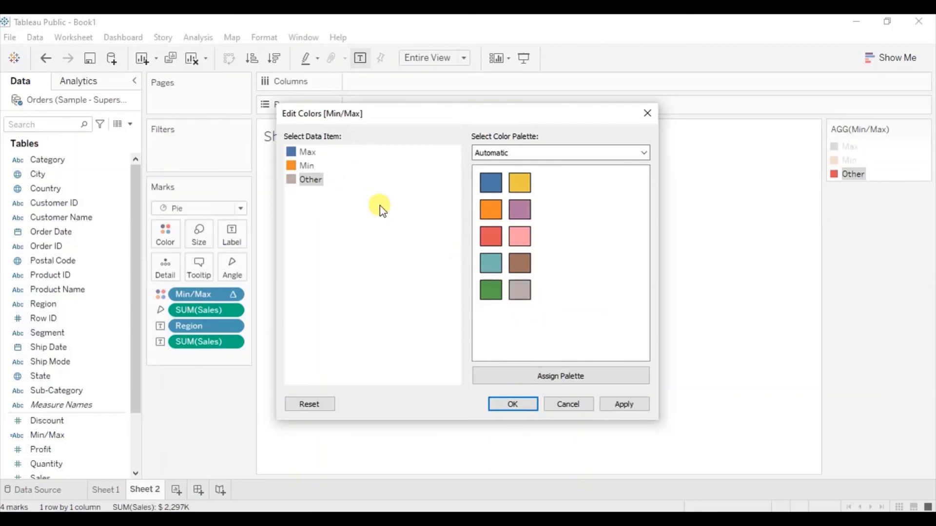
left_click(295, 167)
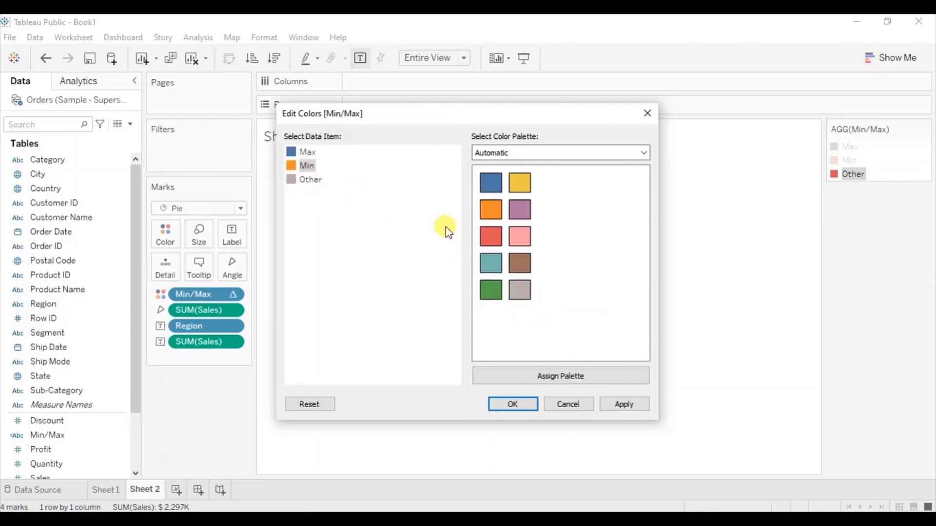
left_click(491, 239)
left_click(511, 404)
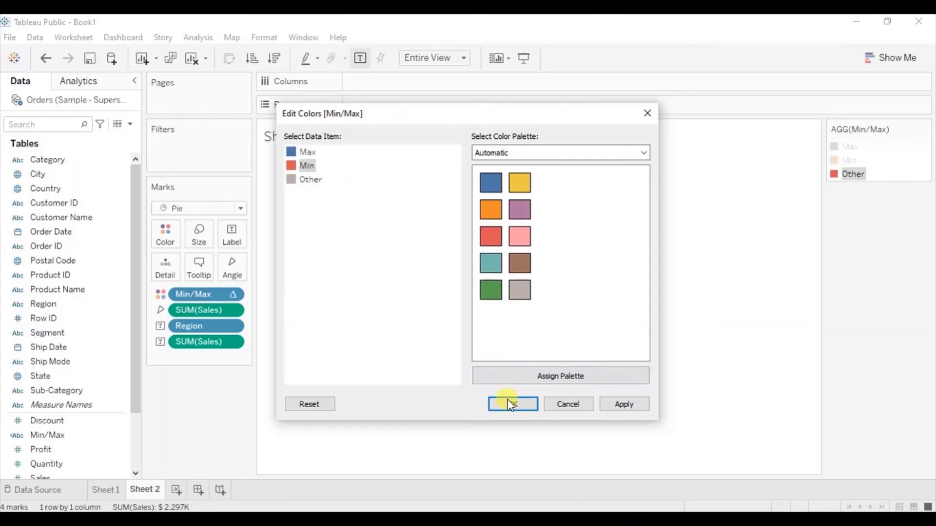
left_click(703, 275)
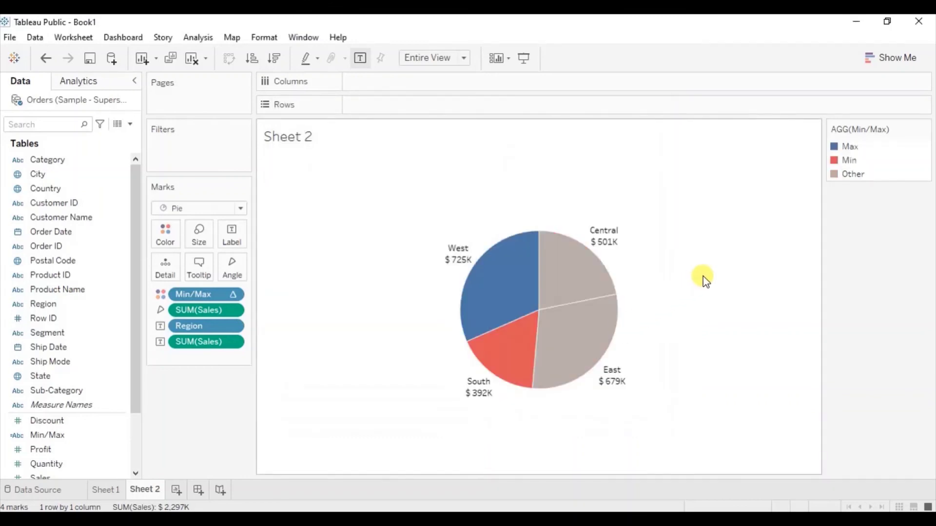